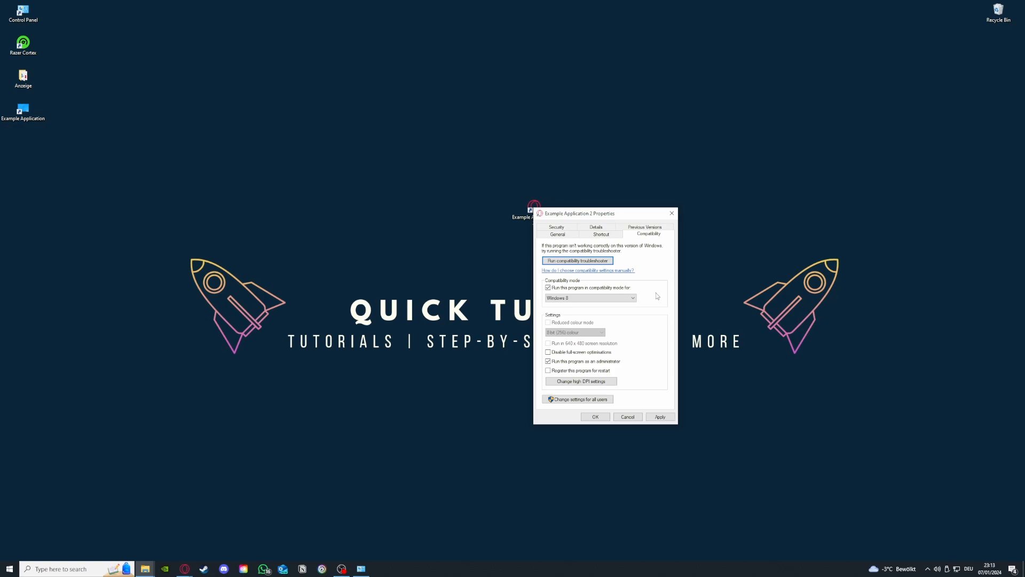
Apply the Windows 8 compatibility mode and run-as-administrator settings to Example Application 2 and close its properties
{"action": "left_click", "coordinate": [661, 417]}
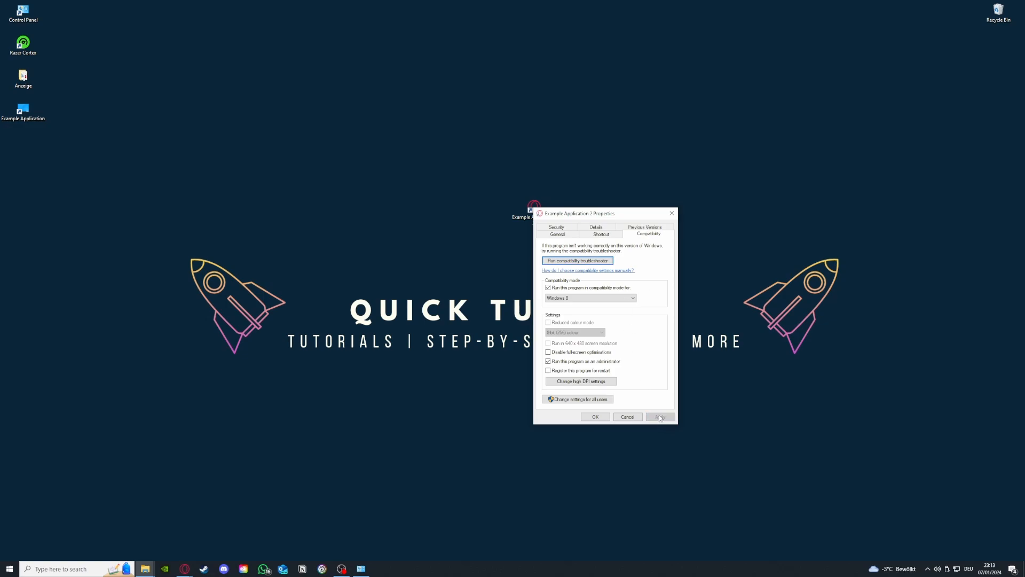
{"action": "left_click", "coordinate": [595, 418]}
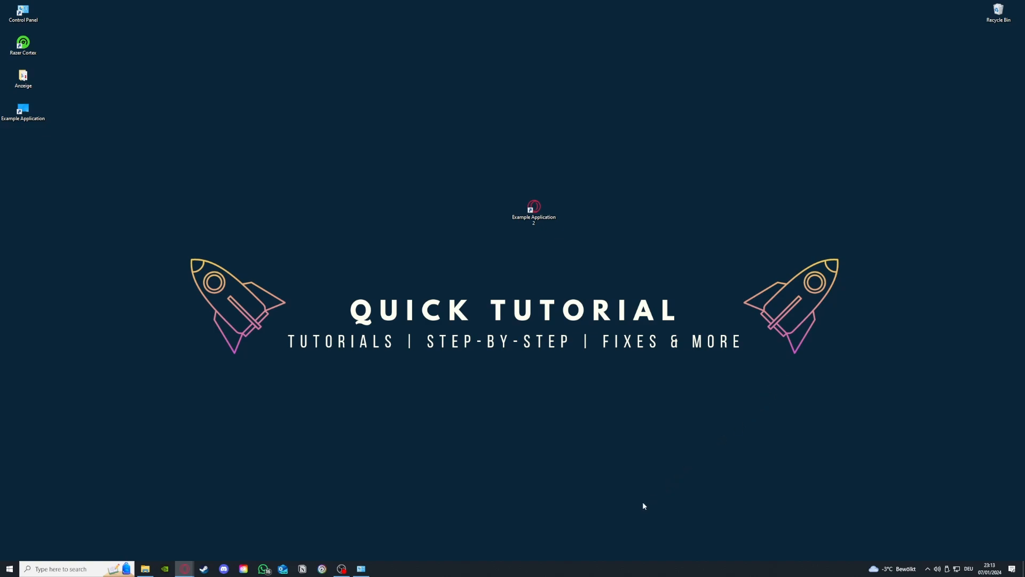
Open Task Manager from the desktop and maximize its window
{"action": "right_click", "coordinate": [565, 570]}
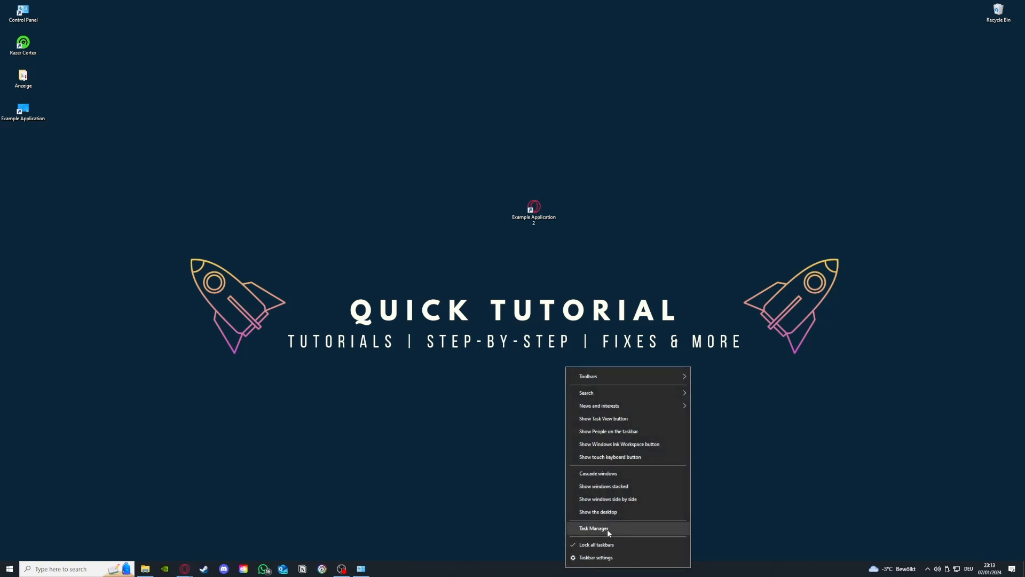
{"action": "left_click", "coordinate": [609, 528]}
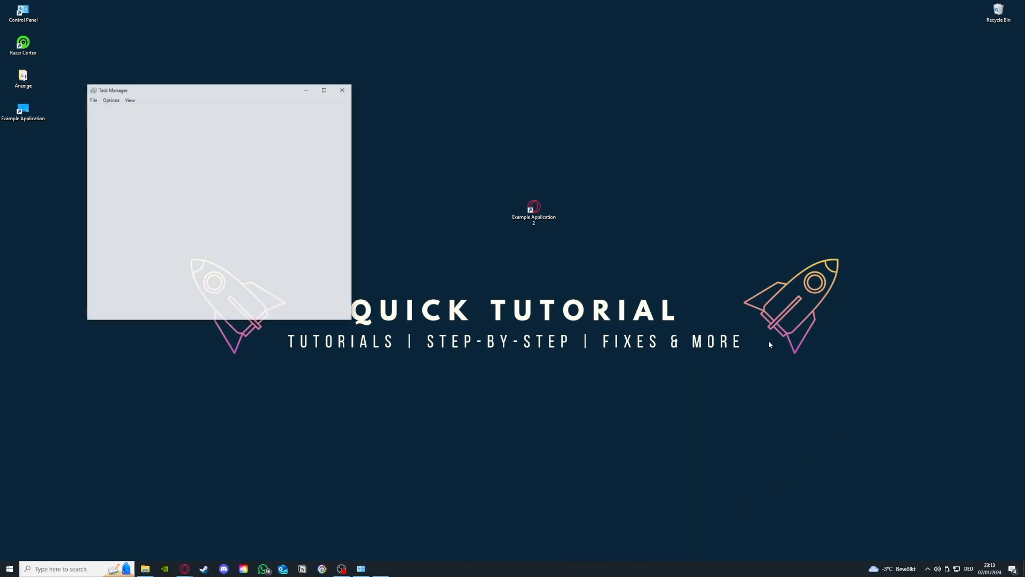
{"action": "left_click", "coordinate": [324, 89]}
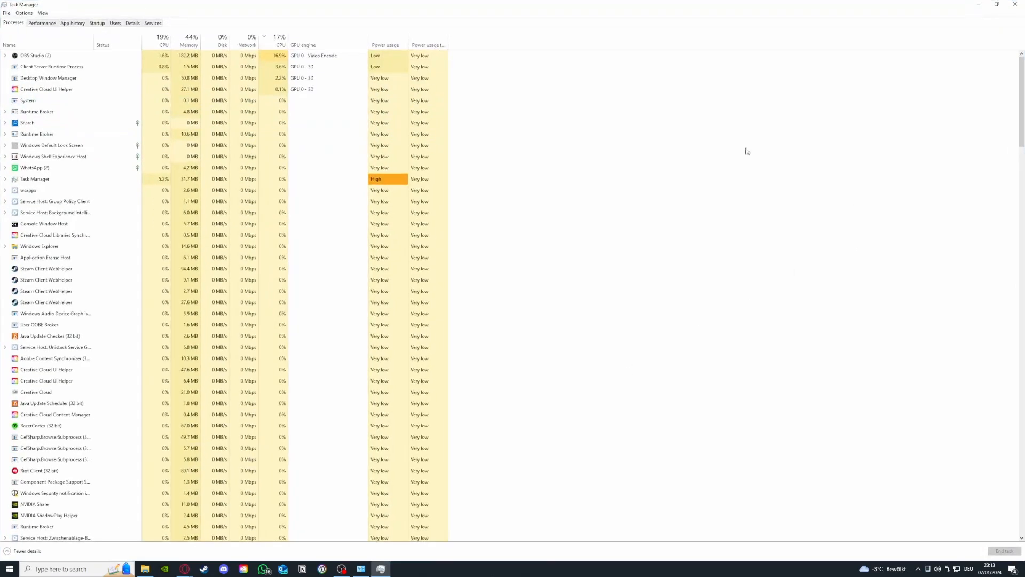
Look through the running processes and end the first Steam Client WebHelper task
{"action": "scroll", "coordinate": [125, 158], "scroll_direction": "down", "scroll_amount": 7}
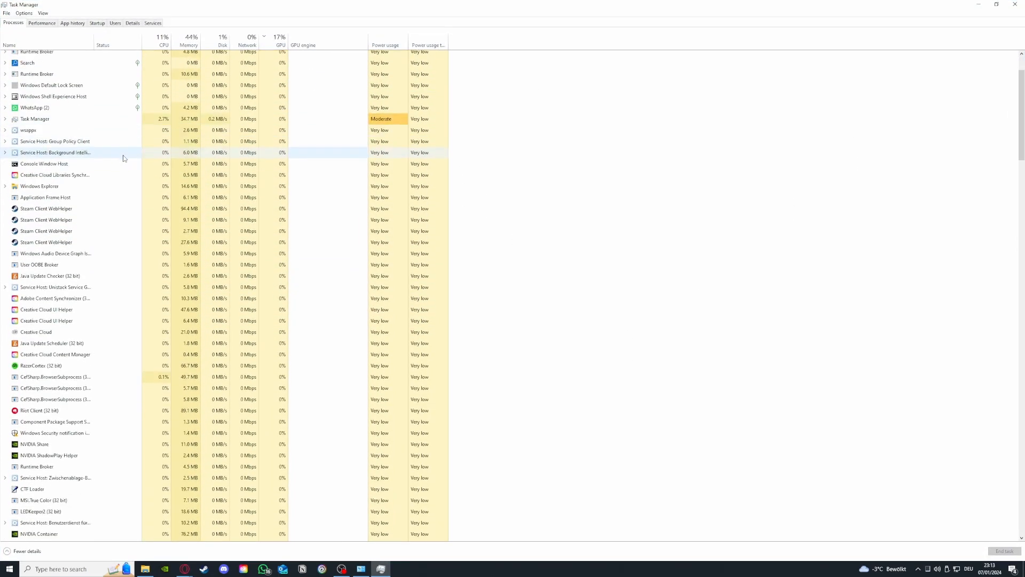
{"action": "scroll", "coordinate": [123, 158], "scroll_direction": "down", "scroll_amount": 12}
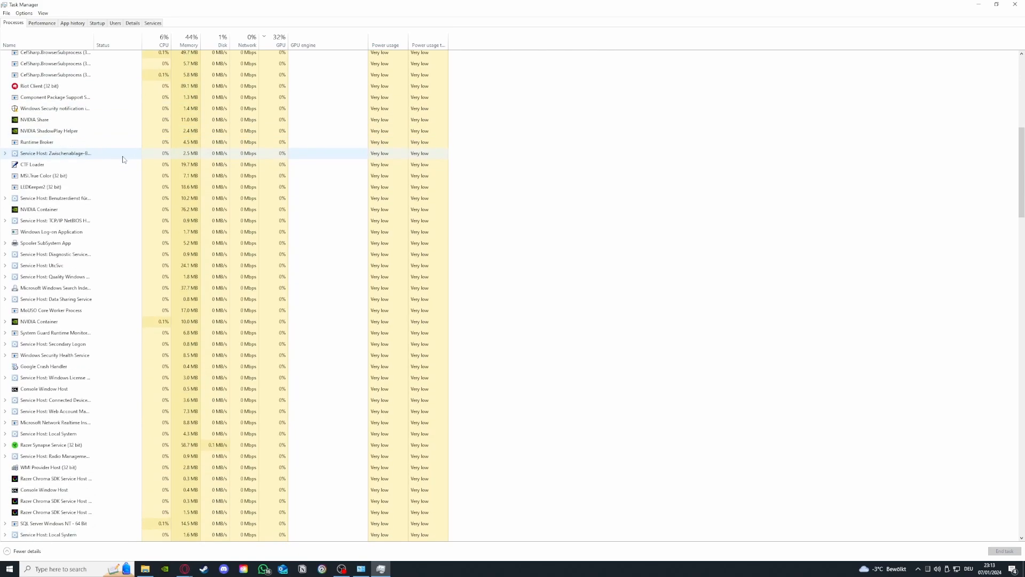
{"action": "scroll", "coordinate": [124, 163], "scroll_direction": "down", "scroll_amount": 11}
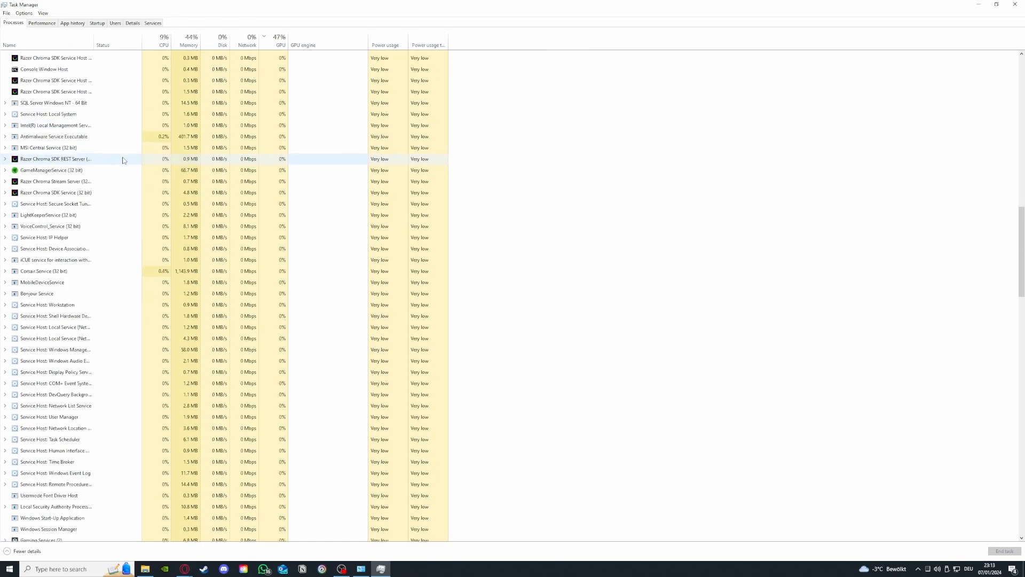
{"action": "scroll", "coordinate": [129, 169], "scroll_direction": "down", "scroll_amount": 4}
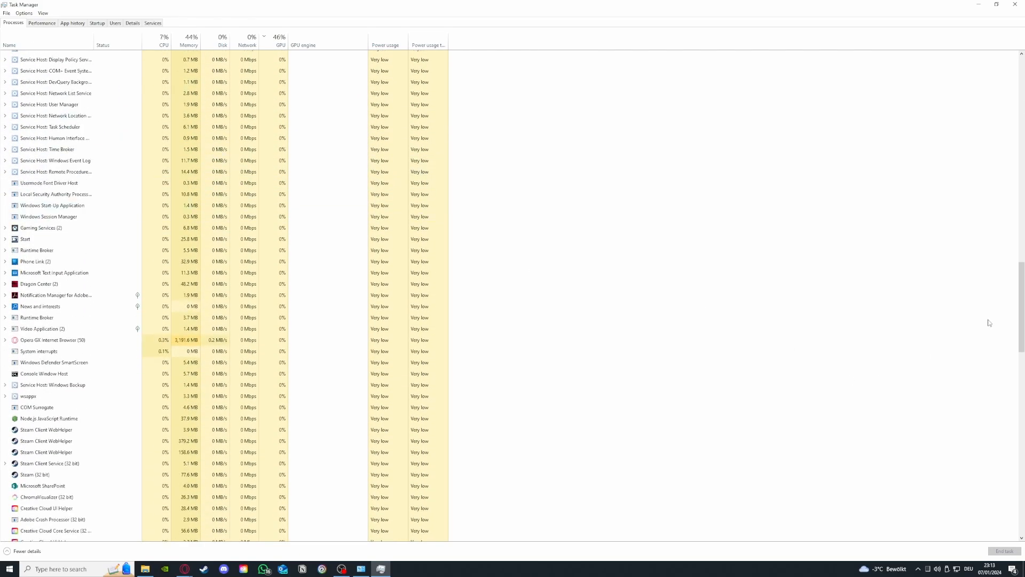
{"action": "left_click_drag", "start_coordinate": [1021, 321], "coordinate": [1021, 97]}
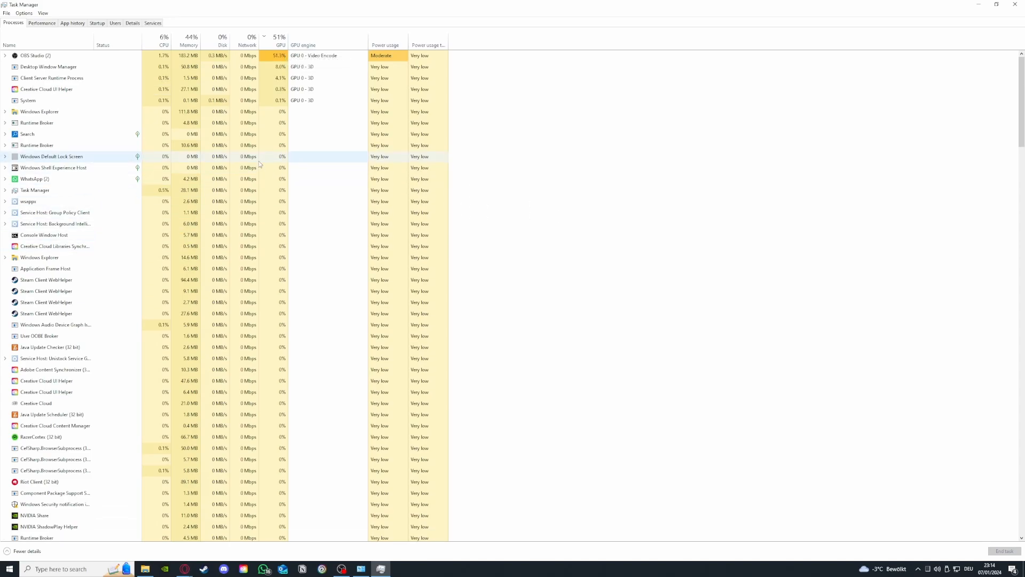
{"action": "left_click", "coordinate": [121, 281]}
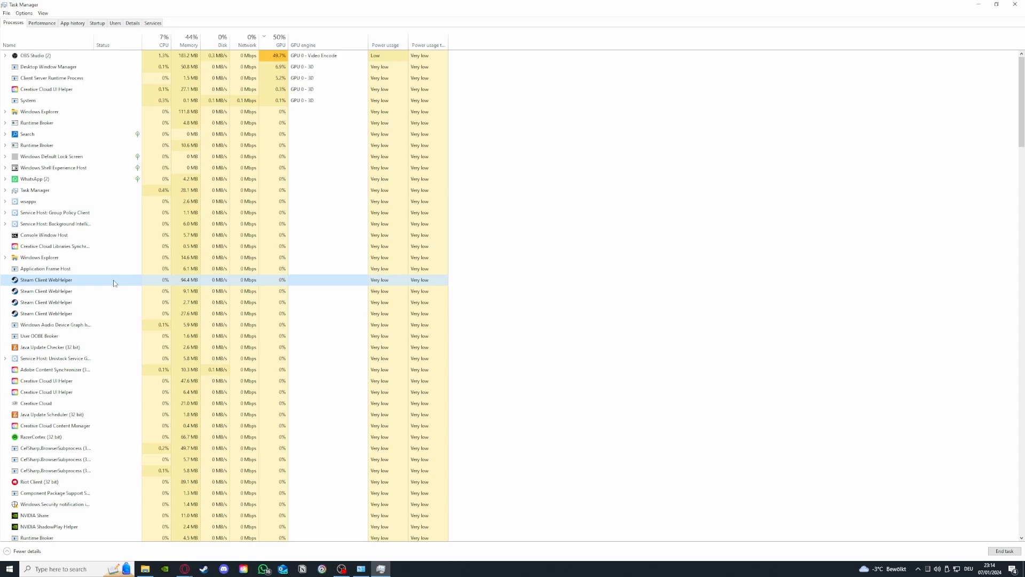
{"action": "right_click", "coordinate": [113, 283]}
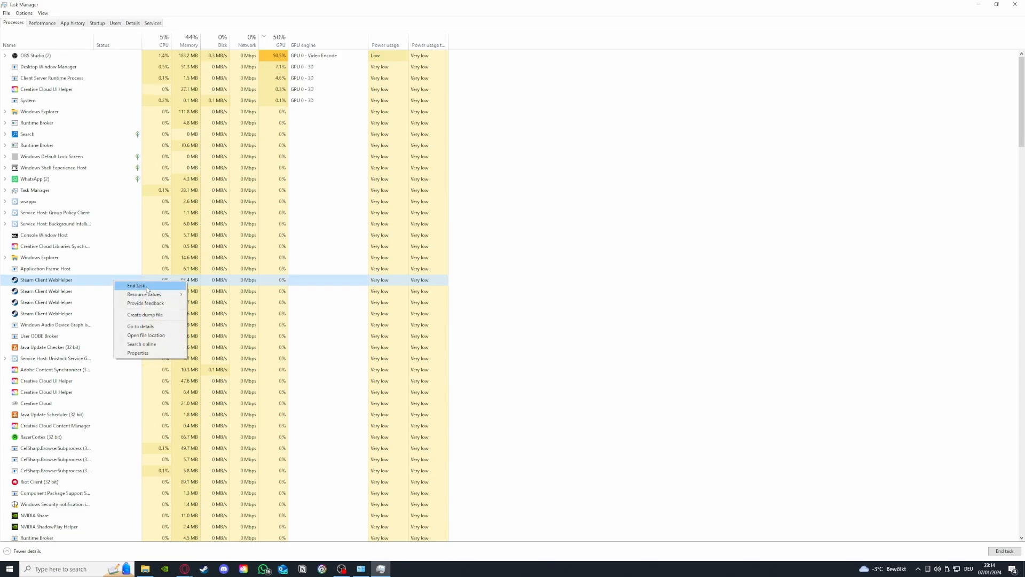
{"action": "left_click", "coordinate": [147, 289]}
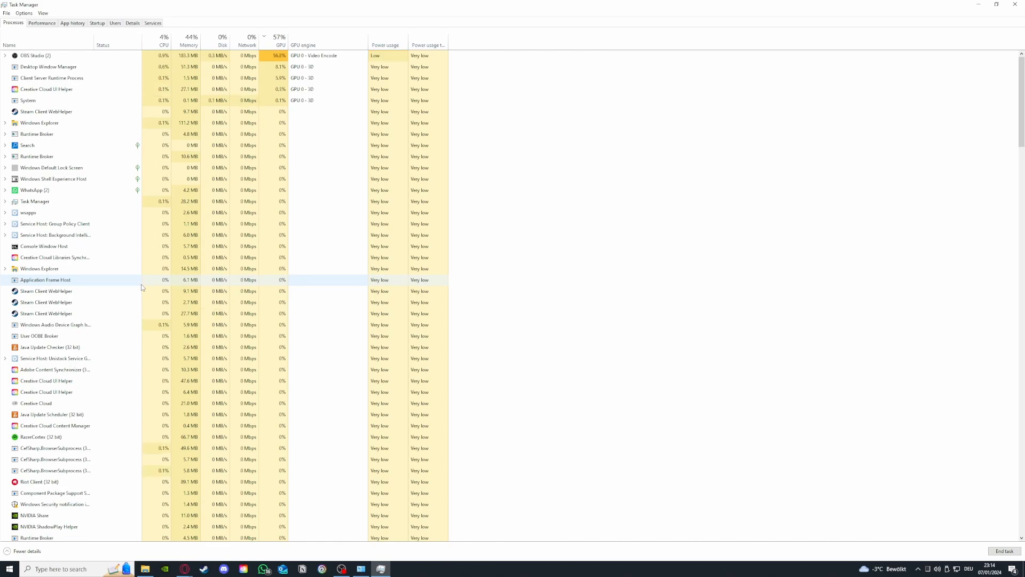
Examine the memory, CPU and GPU performance graphs, and return to the list of running processes
{"action": "left_click", "coordinate": [55, 24]}
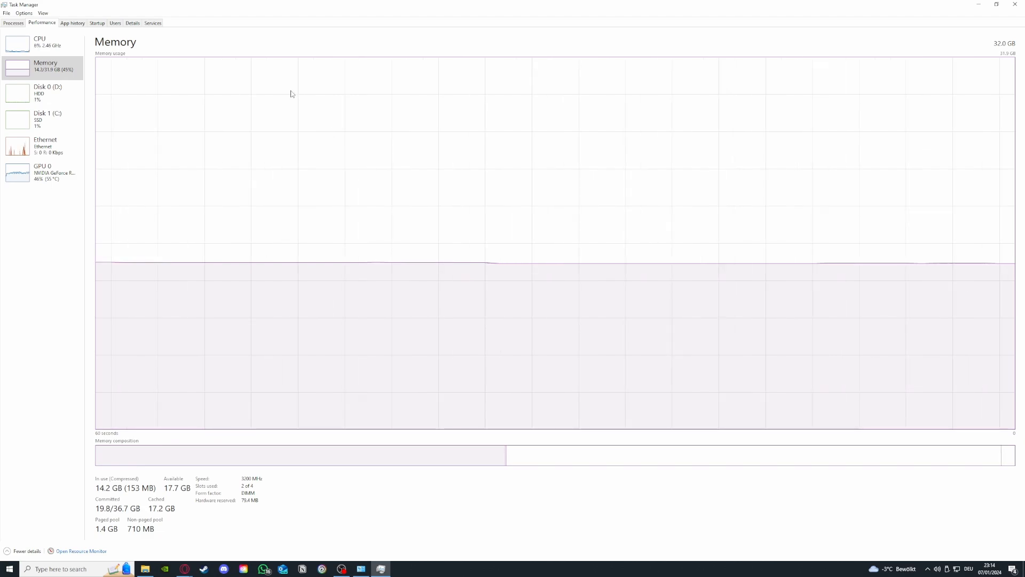
{"action": "left_click", "coordinate": [43, 43]}
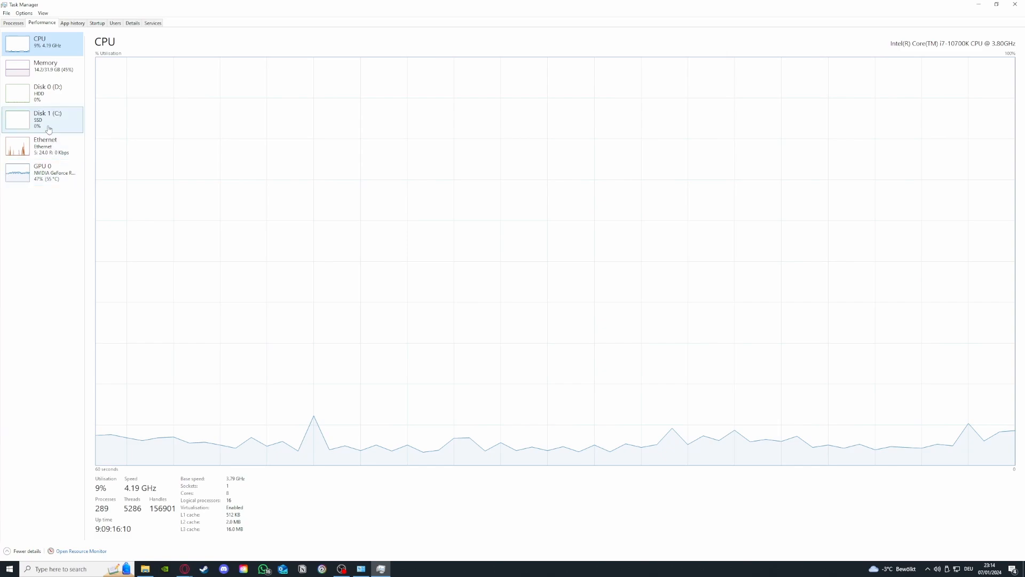
{"action": "left_click", "coordinate": [43, 172]}
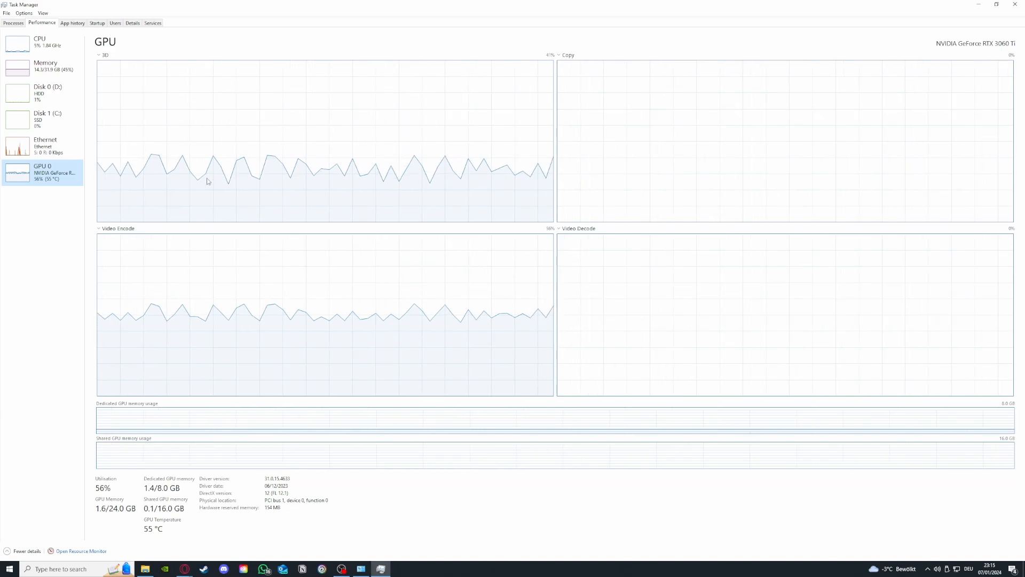
{"action": "left_click", "coordinate": [12, 23]}
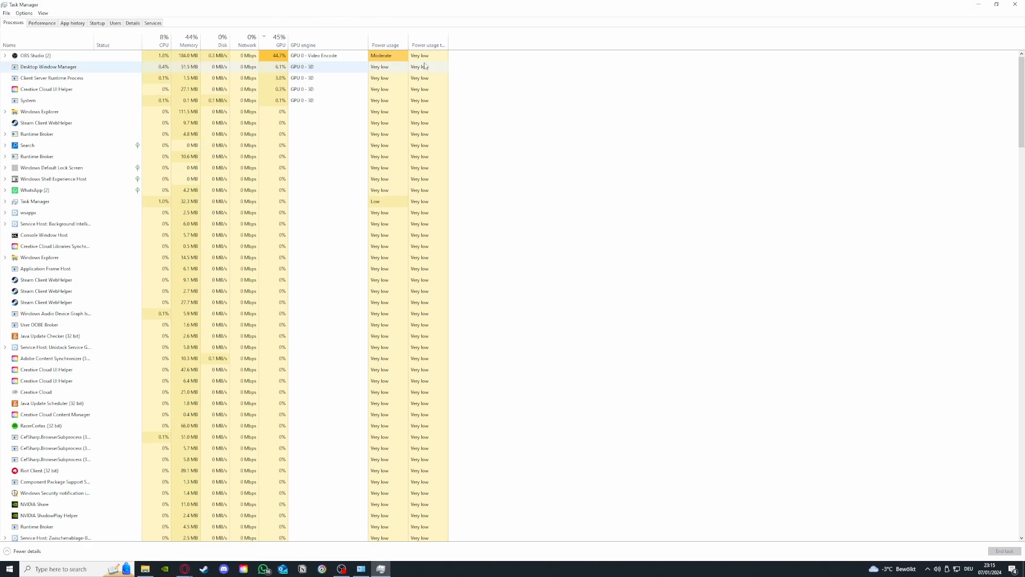
Review the startup apps and the enable or disable options for Parsec and iCUE, and close Task Manager
{"action": "left_click", "coordinate": [74, 24]}
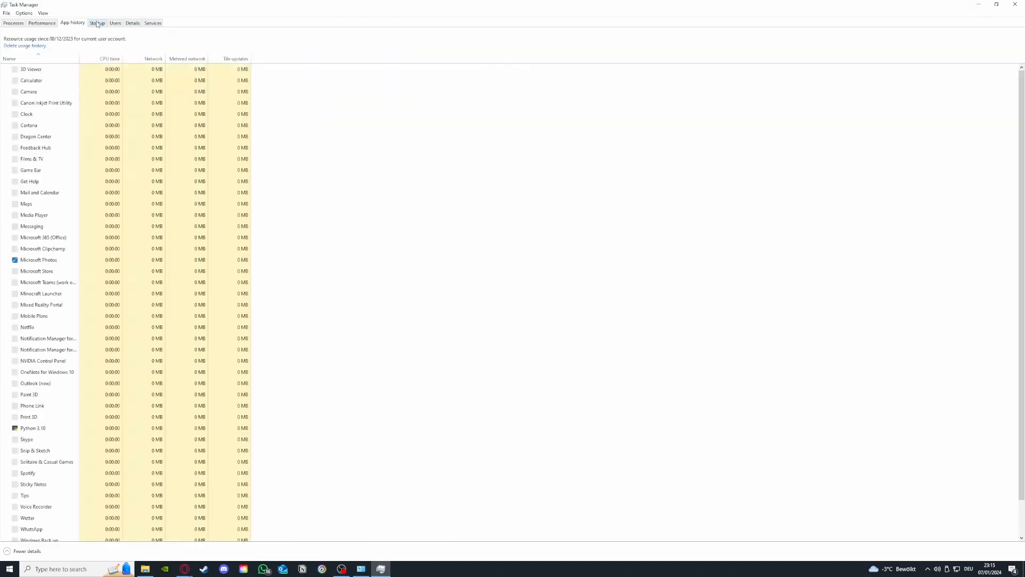
{"action": "left_click", "coordinate": [97, 23]}
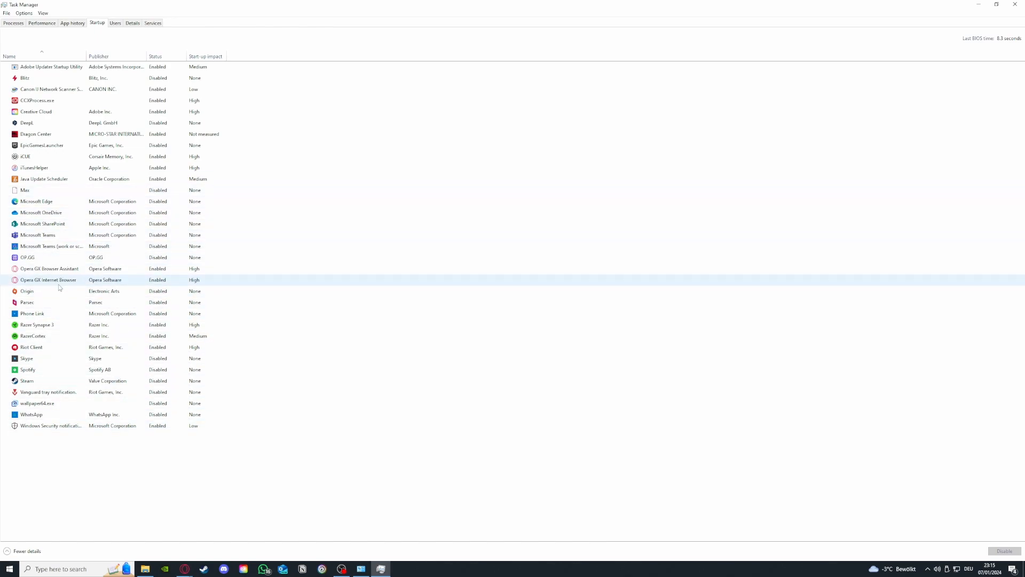
{"action": "left_click", "coordinate": [57, 302]}
{"action": "right_click", "coordinate": [67, 303]}
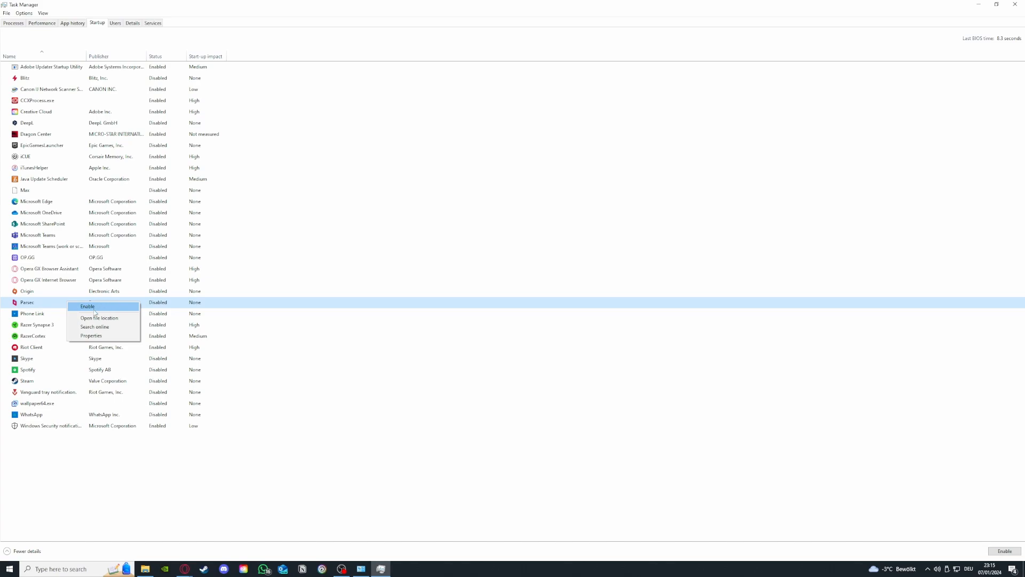
{"action": "left_click", "coordinate": [88, 158]}
{"action": "right_click", "coordinate": [60, 158]}
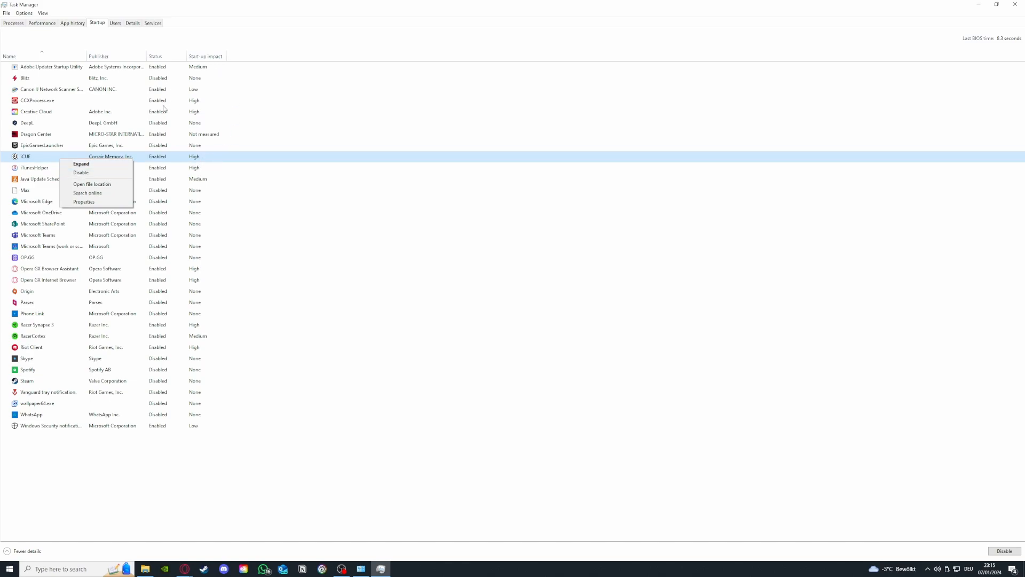
{"action": "left_click", "coordinate": [109, 172]}
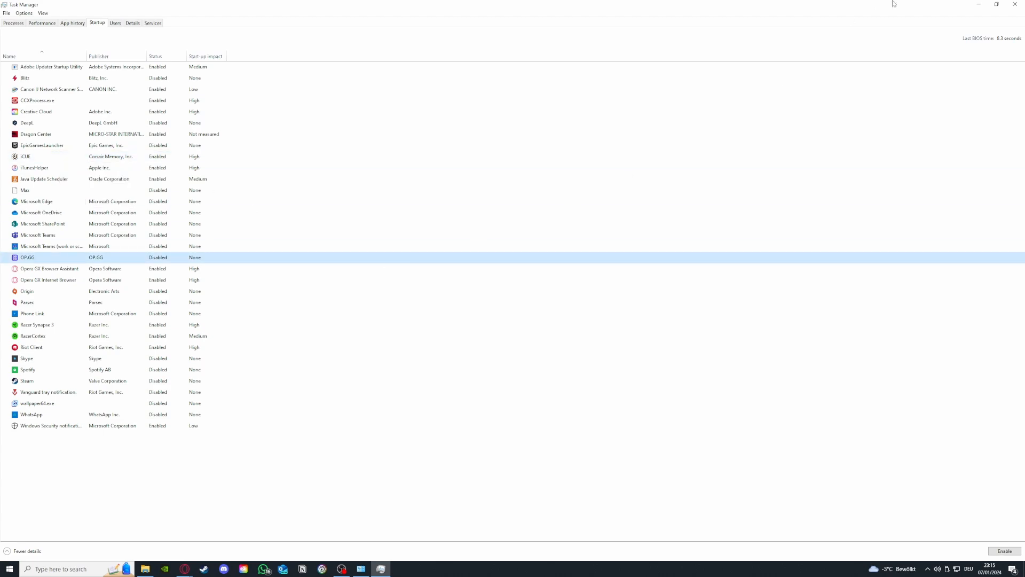
{"action": "left_click", "coordinate": [1014, 4]}
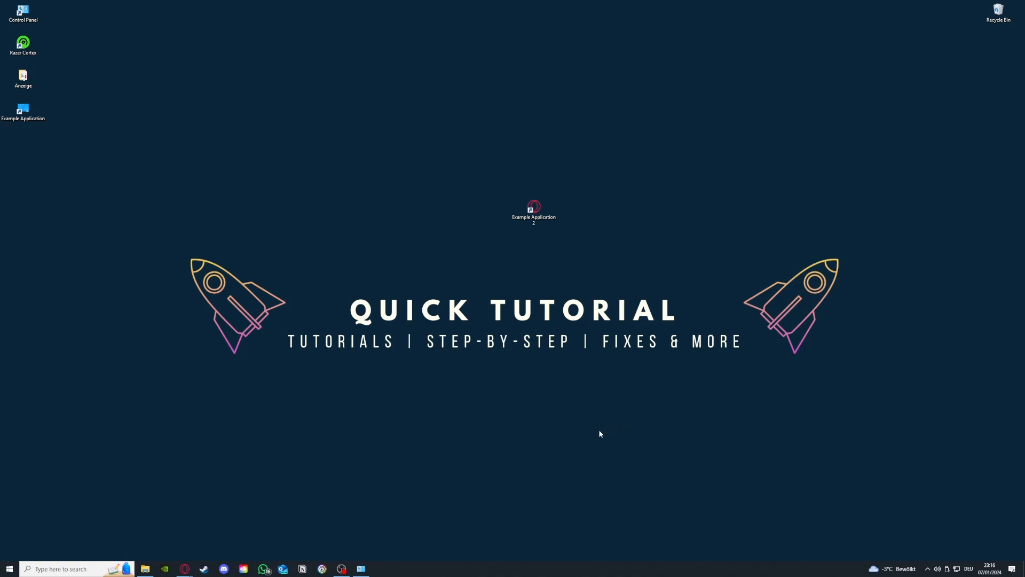
Open Task Manager again and enlarge its window to show all columns of the process list
{"action": "right_click", "coordinate": [467, 574]}
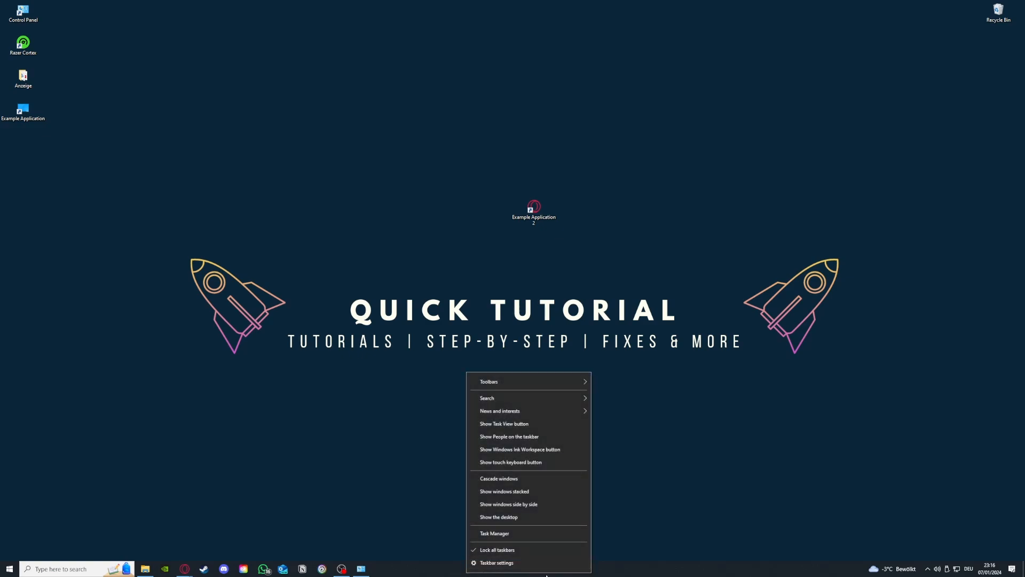
{"action": "left_click", "coordinate": [501, 535]}
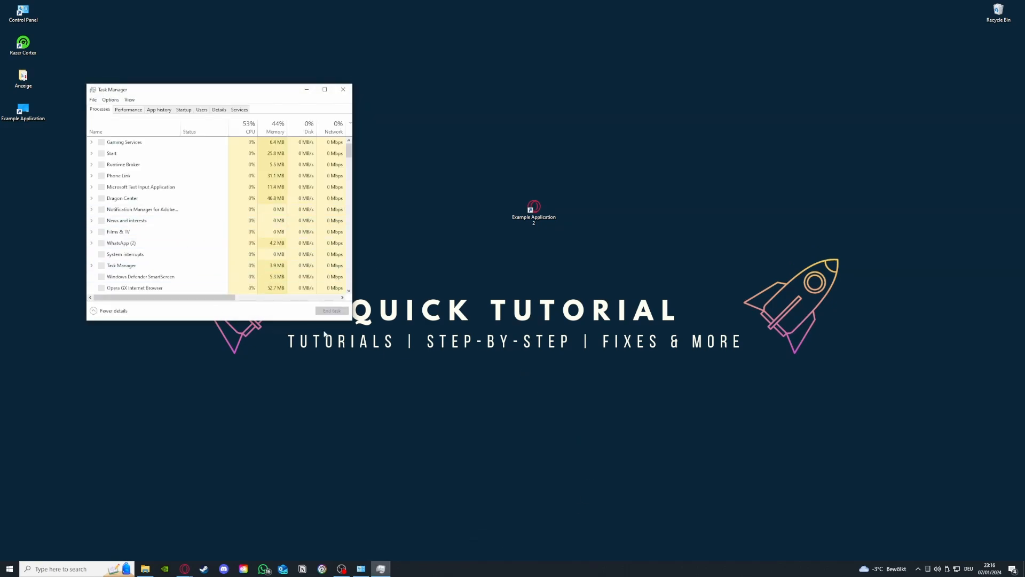
{"action": "left_click_drag", "start_coordinate": [347, 320], "coordinate": [666, 457]}
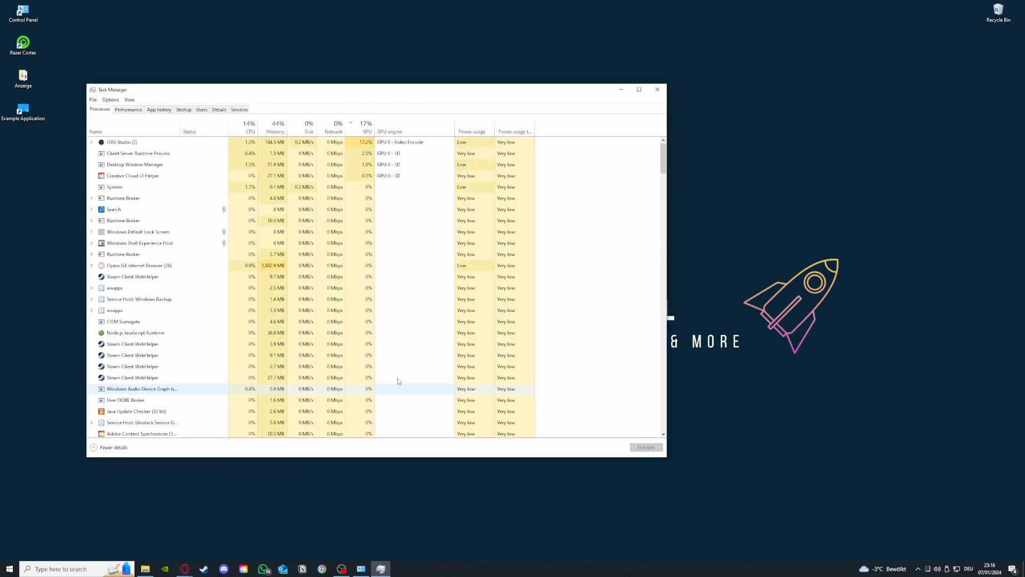
Inspect the individual Steam Client WebHelper entries among the running processes and close Task Manager
{"action": "left_click", "coordinate": [187, 277]}
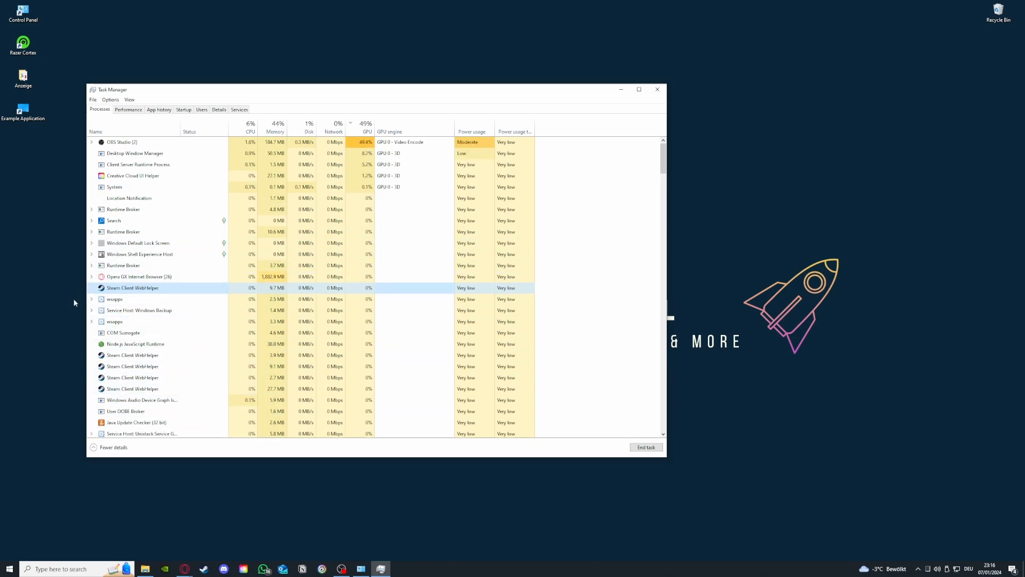
{"action": "scroll", "coordinate": [104, 392], "scroll_direction": "down", "scroll_amount": 3}
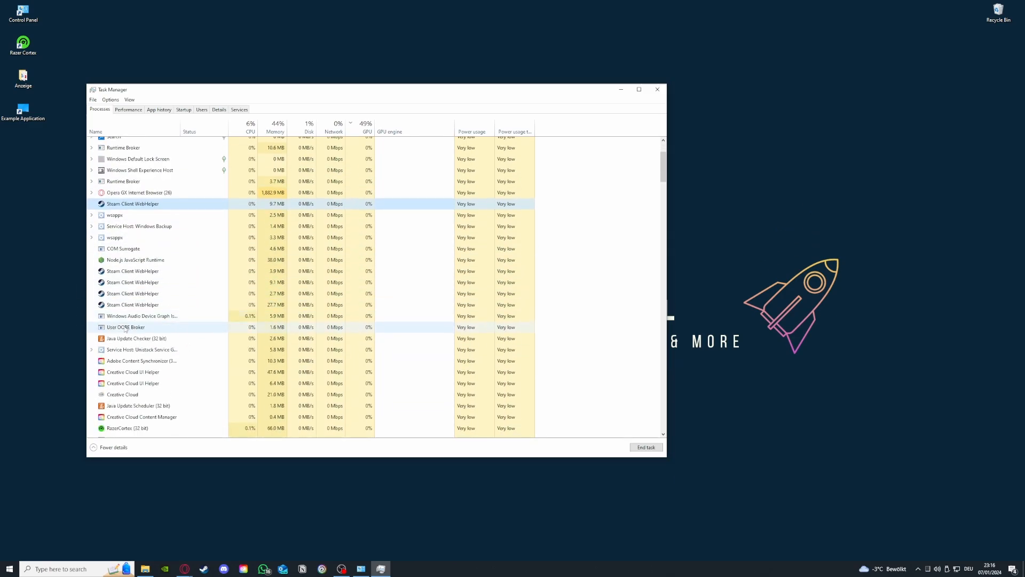
{"action": "left_click", "coordinate": [121, 270]}
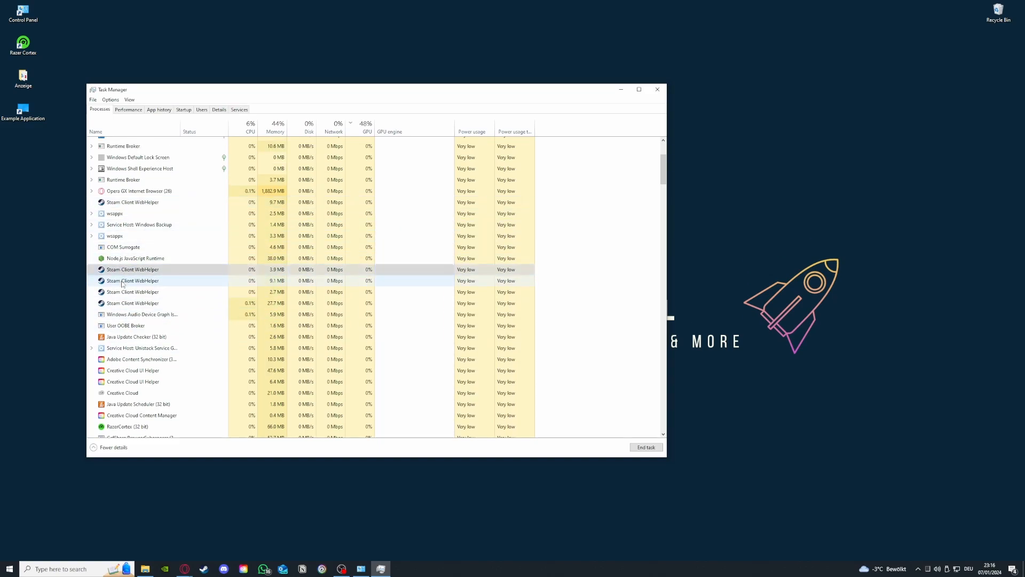
{"action": "left_click", "coordinate": [125, 291]}
{"action": "left_click", "coordinate": [127, 303]}
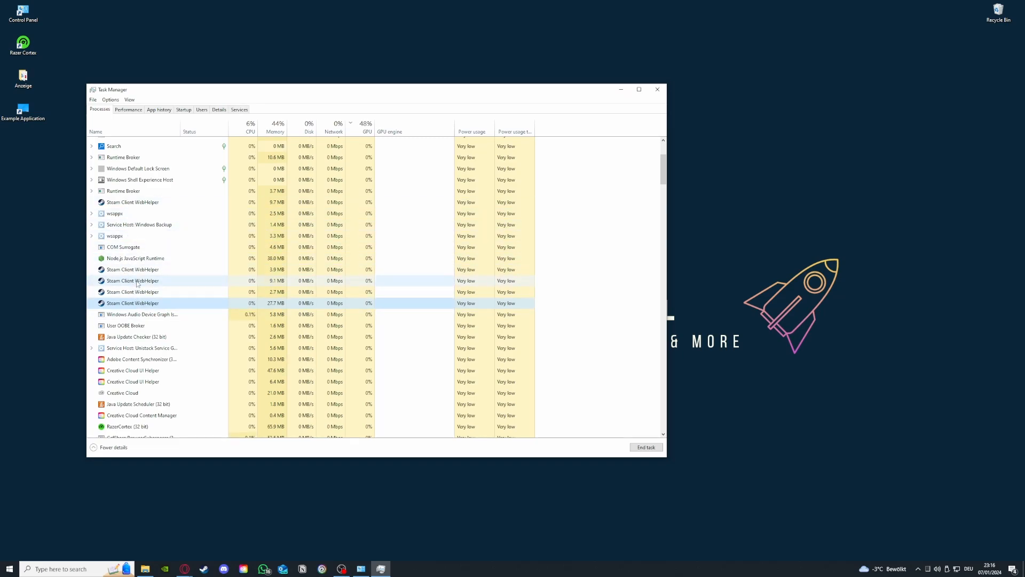
{"action": "left_click", "coordinate": [656, 87]}
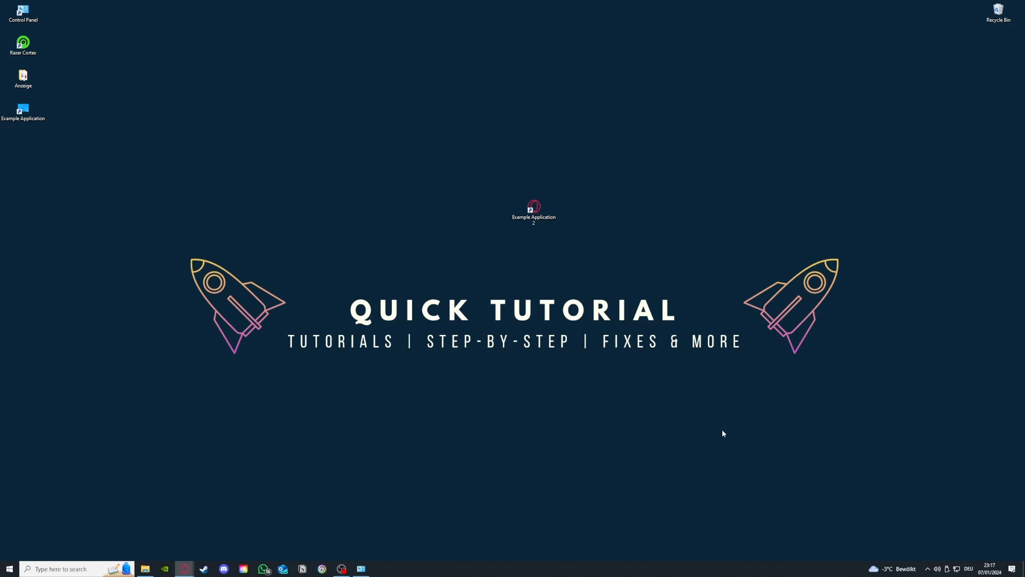
Open Administrative Tools from the Control Panel's System and Security page and place its window beside the Control Panel
{"action": "left_click", "coordinate": [361, 569]}
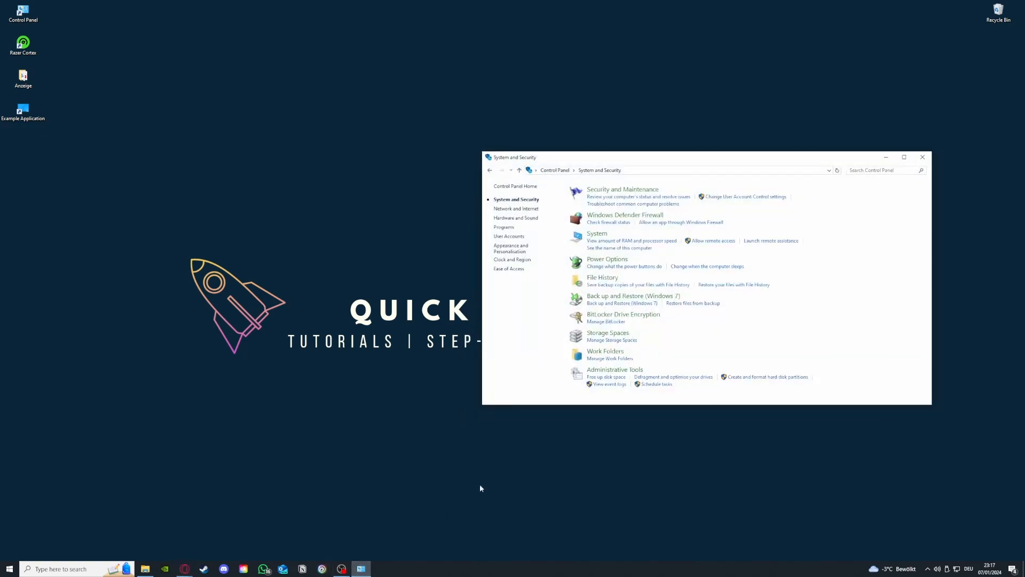
{"action": "mouse_move", "coordinate": [610, 374]}
{"action": "left_mouse_down"}
{"action": "mouse_move", "coordinate": [529, 369]}
{"action": "mouse_move", "coordinate": [470, 381]}
{"action": "mouse_move", "coordinate": [592, 372]}
{"action": "left_mouse_up"}
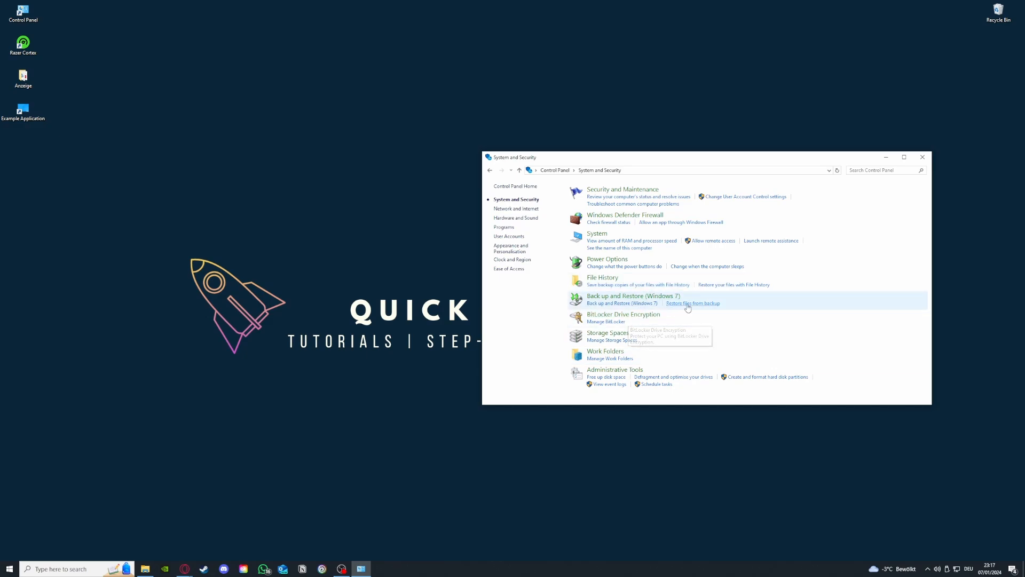
{"action": "left_click", "coordinate": [635, 370]}
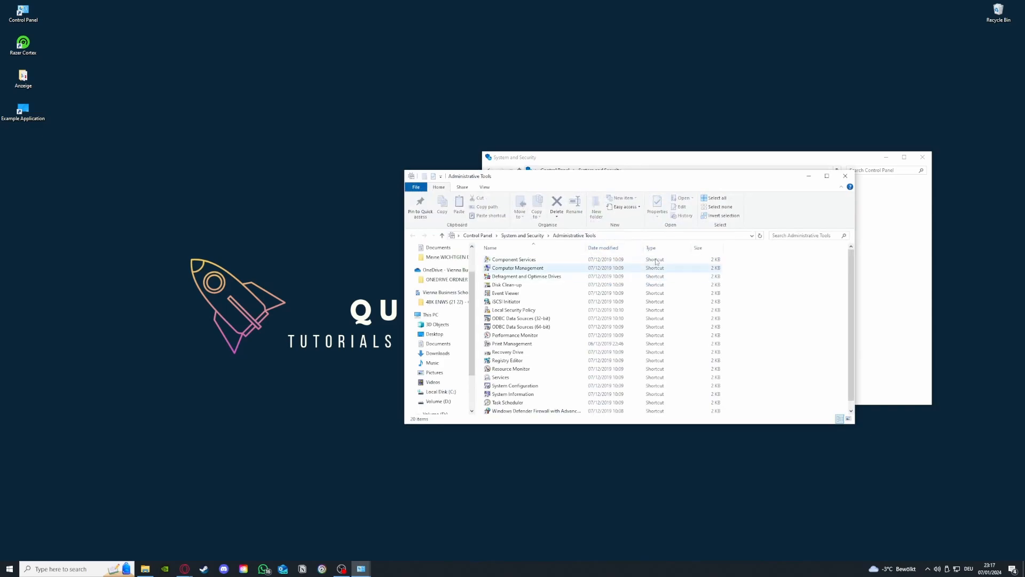
{"action": "left_click_drag", "start_coordinate": [635, 177], "coordinate": [251, 118]}
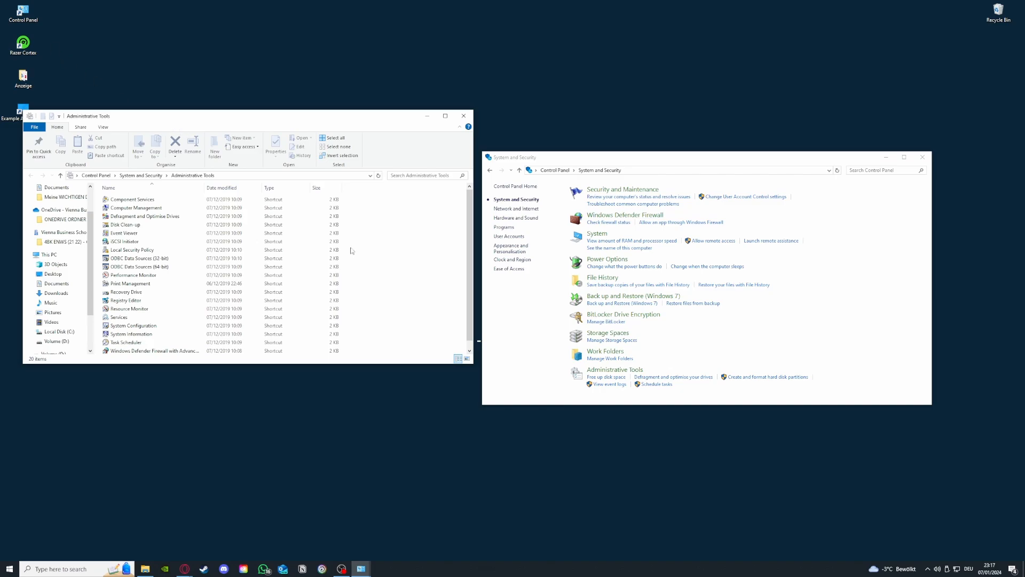
{"action": "left_click", "coordinate": [83, 570]}
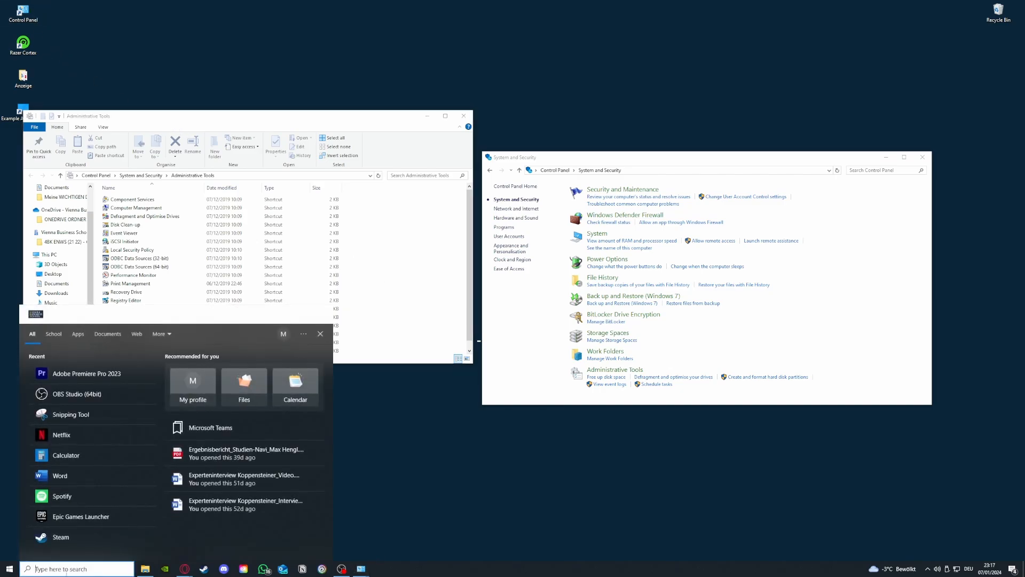
{"action": "left_click", "coordinate": [359, 444]}
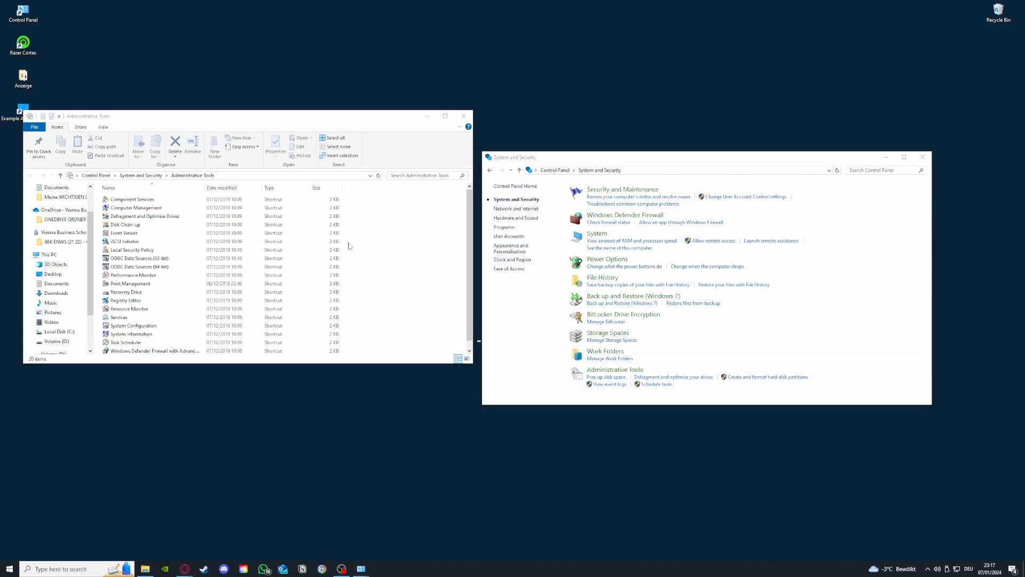
Open Disk Clean-up from Administrative Tools, view its drive choices, and close it together with the Administrative Tools and Control Panel windows
{"action": "double_click", "coordinate": [127, 225]}
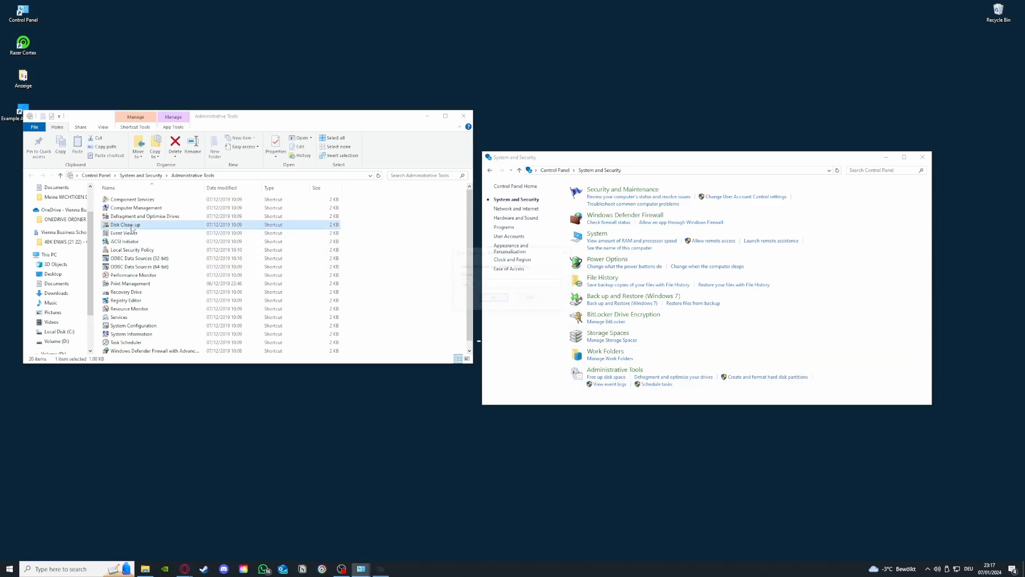
{"action": "left_click", "coordinate": [511, 287]}
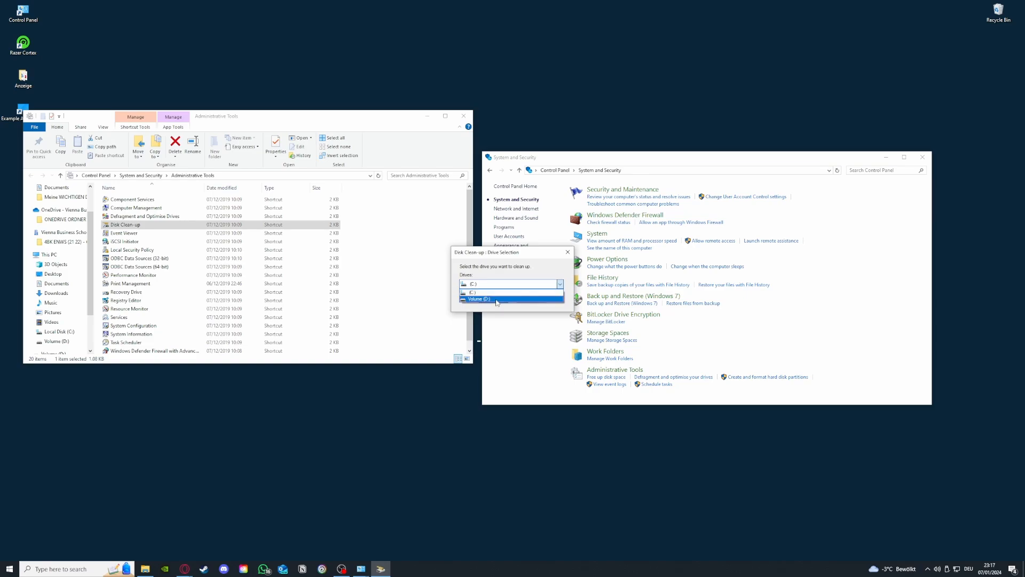
{"action": "left_click", "coordinate": [567, 252]}
{"action": "left_click", "coordinate": [568, 253]}
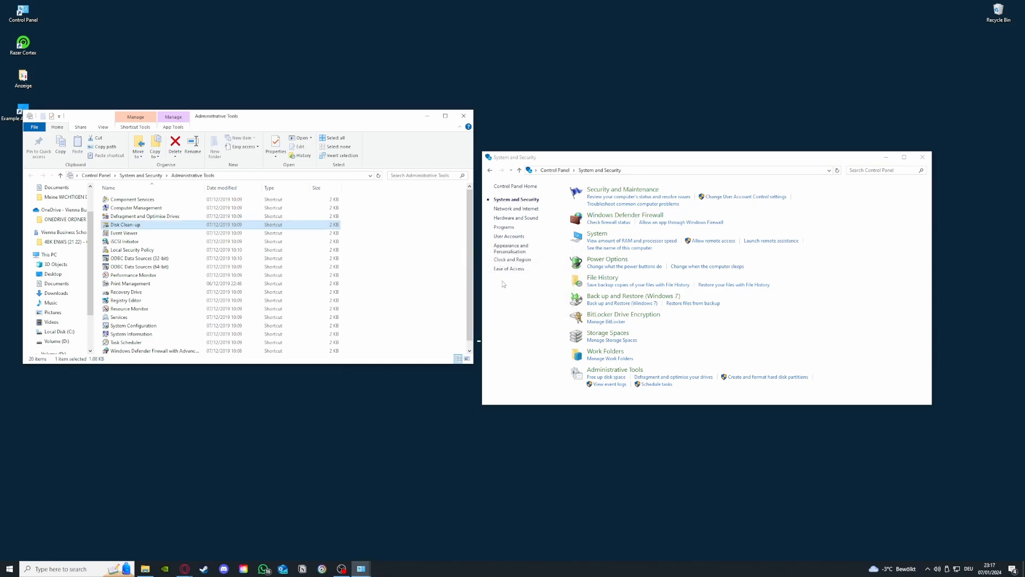
{"action": "left_click", "coordinate": [465, 117]}
{"action": "left_click", "coordinate": [923, 157]}
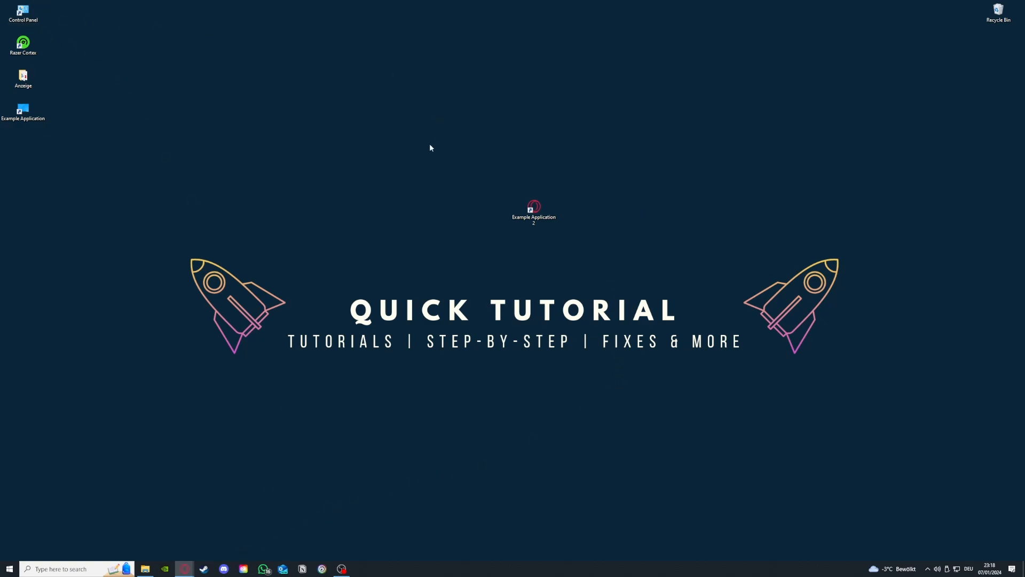
Find Microsoft Teams in the Control Panel's list of installed programs and show its Uninstall option without running it
{"action": "double_click", "coordinate": [24, 12]}
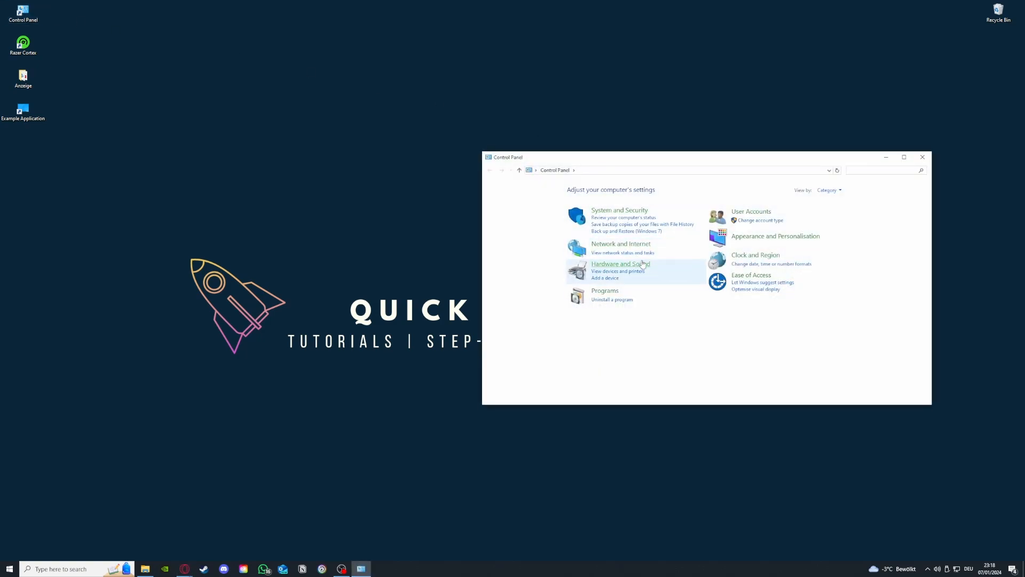
{"action": "left_click", "coordinate": [613, 304]}
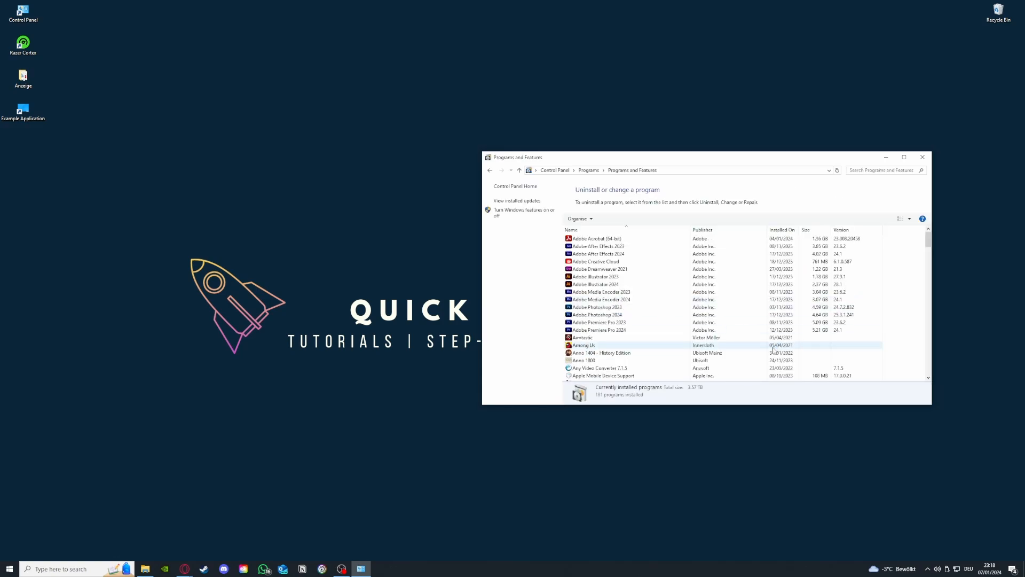
{"action": "scroll", "coordinate": [742, 334], "scroll_direction": "down", "scroll_amount": 15}
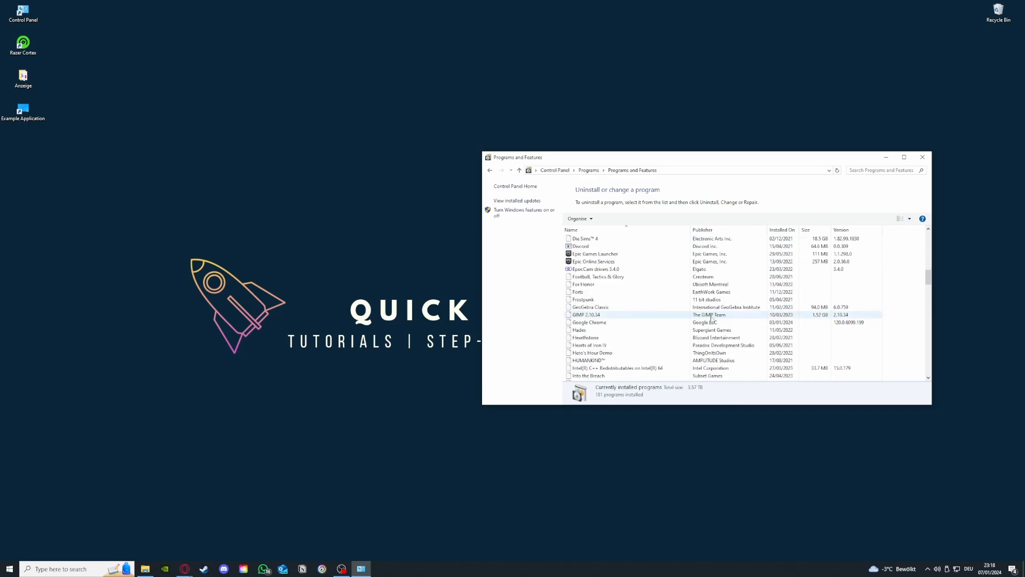
{"action": "scroll", "coordinate": [712, 319], "scroll_direction": "down", "scroll_amount": 15}
{"action": "scroll", "coordinate": [664, 323], "scroll_direction": "up", "scroll_amount": 10}
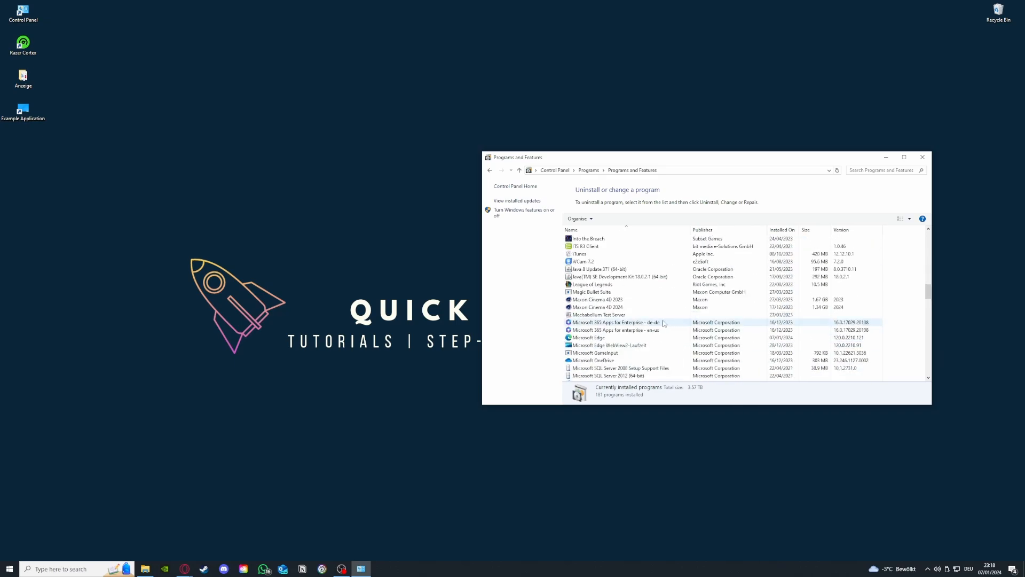
{"action": "scroll", "coordinate": [664, 324], "scroll_direction": "down", "scroll_amount": 3}
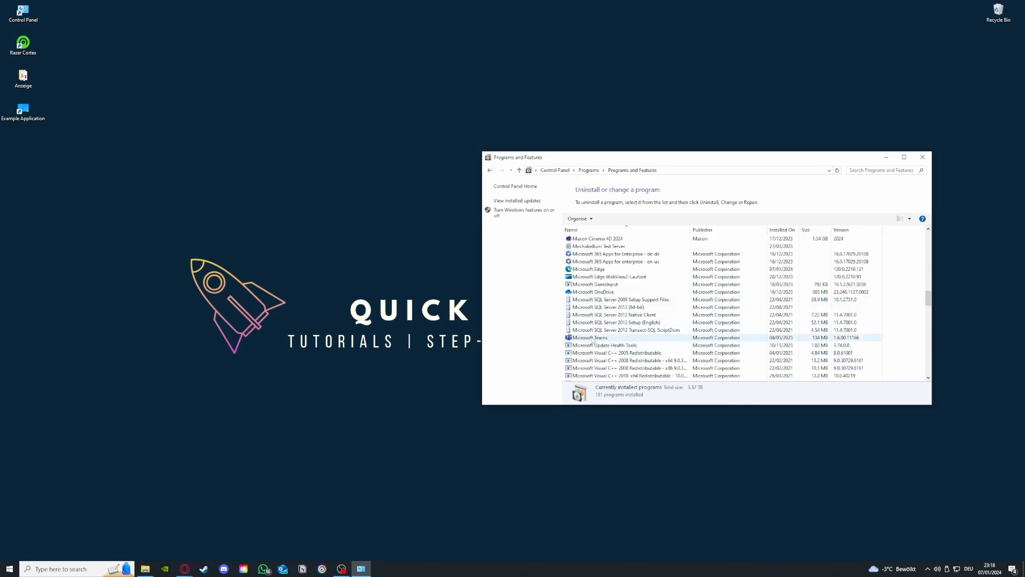
{"action": "left_click", "coordinate": [593, 340]}
{"action": "right_click", "coordinate": [591, 339]}
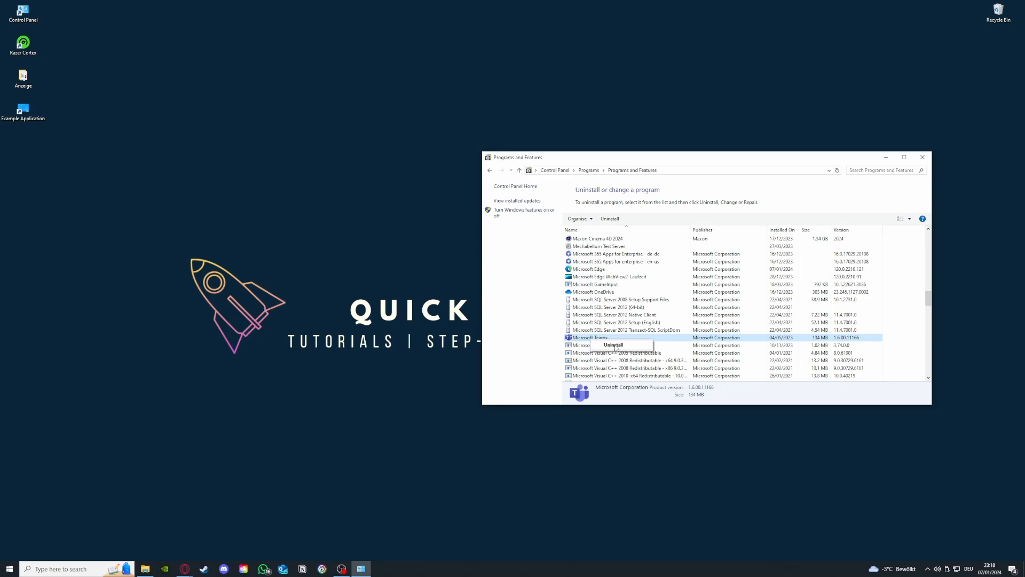
{"action": "left_click", "coordinate": [511, 275]}
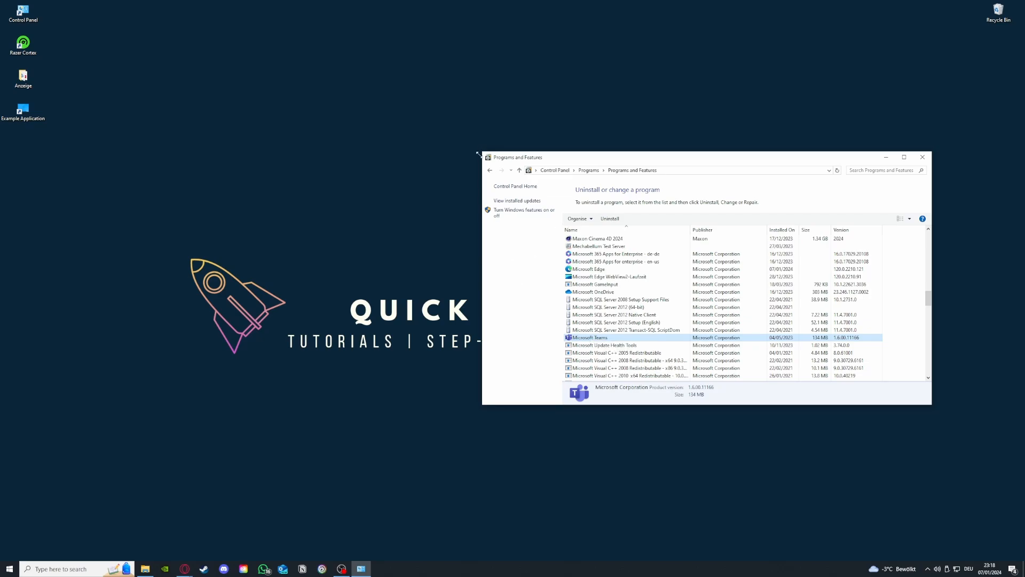
Return to the Control Panel home, search for "window", and open Windows Defender Firewall
{"action": "left_click", "coordinate": [490, 173]}
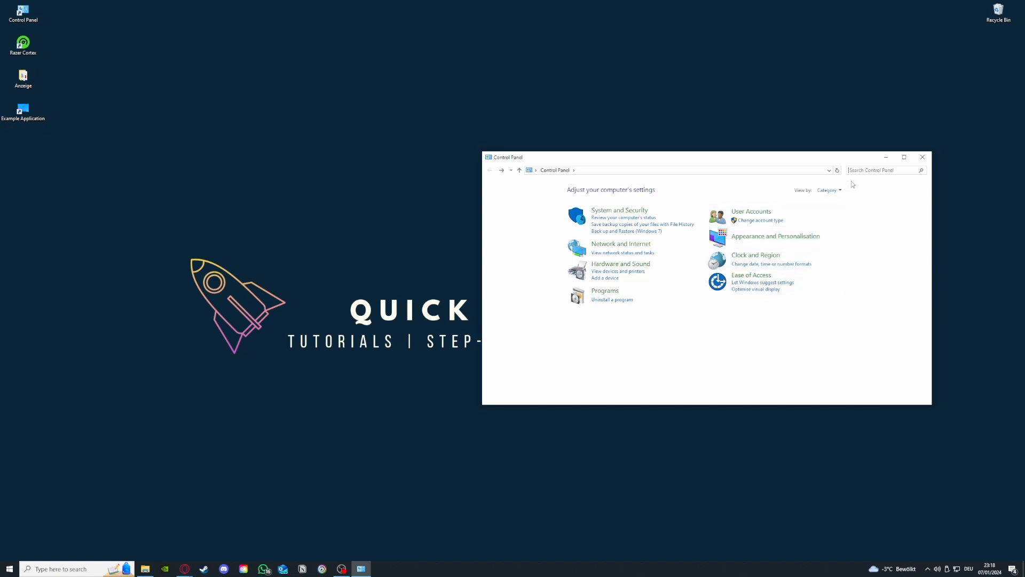
{"action": "type", "text": "window"}
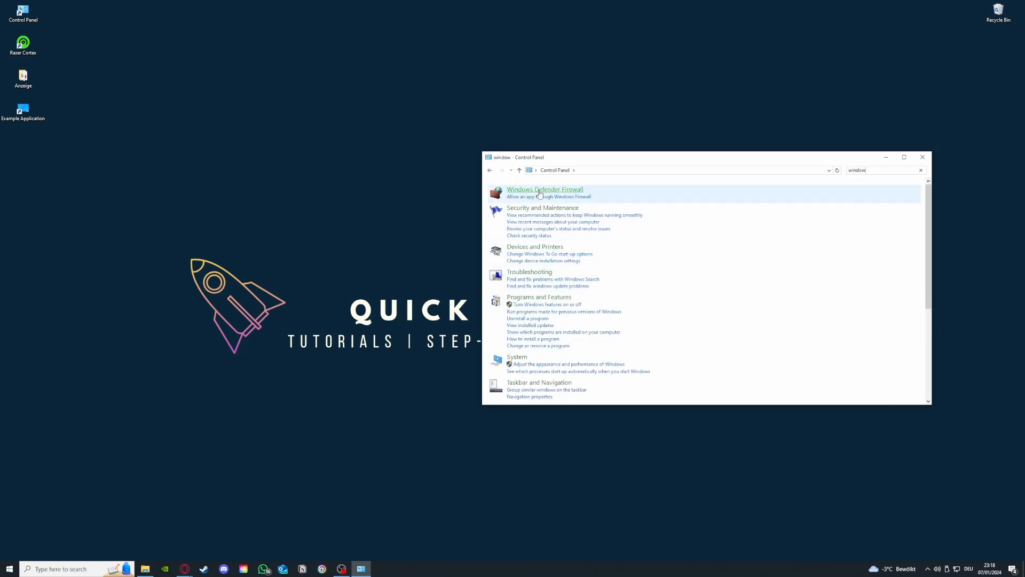
{"action": "left_click", "coordinate": [545, 189]}
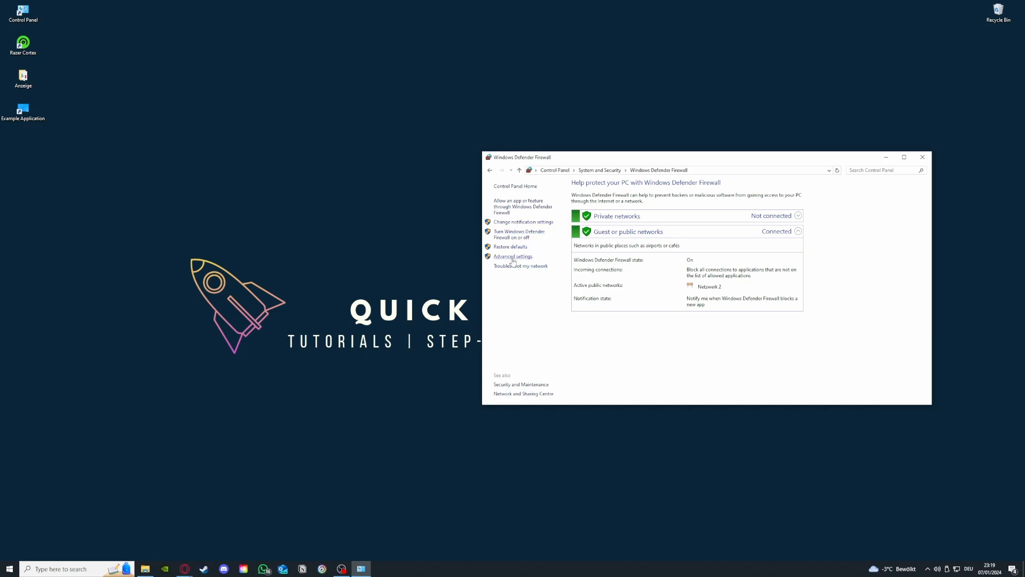
Look through the apps allowed to communicate through Windows Defender Firewall and return to the firewall overview
{"action": "left_click", "coordinate": [515, 207]}
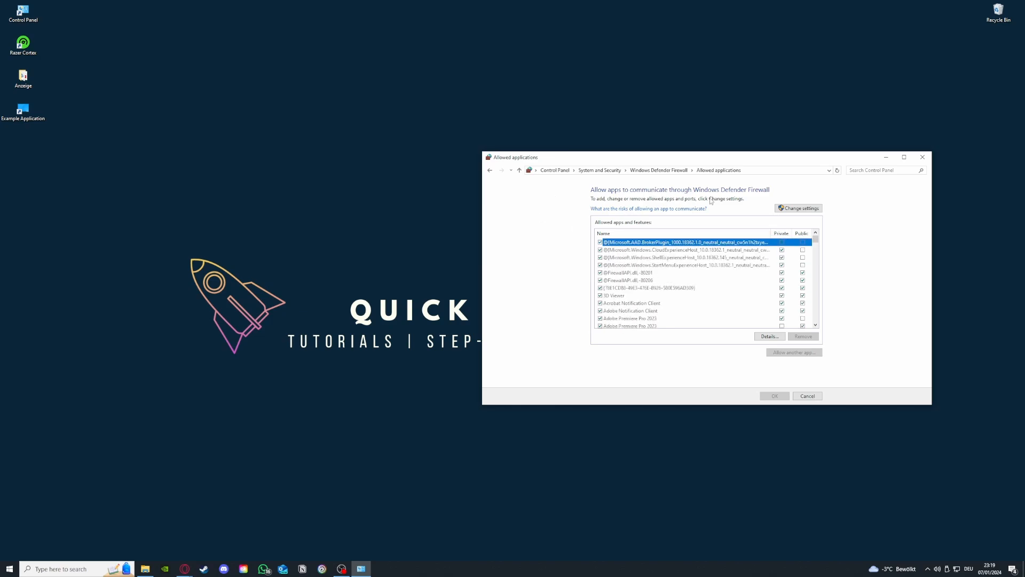
{"action": "left_click", "coordinate": [490, 171]}
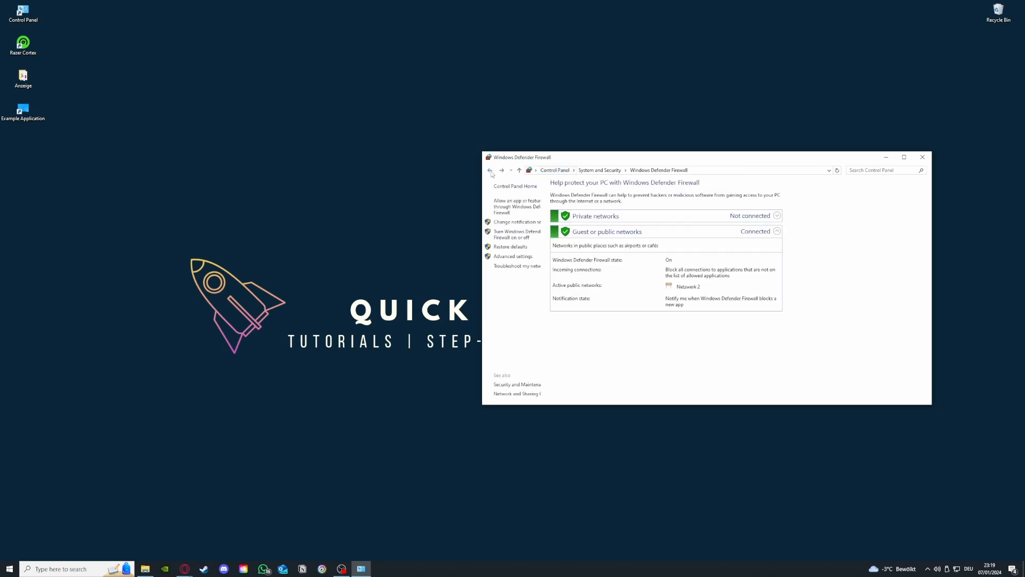
{"action": "left_click", "coordinate": [513, 208]}
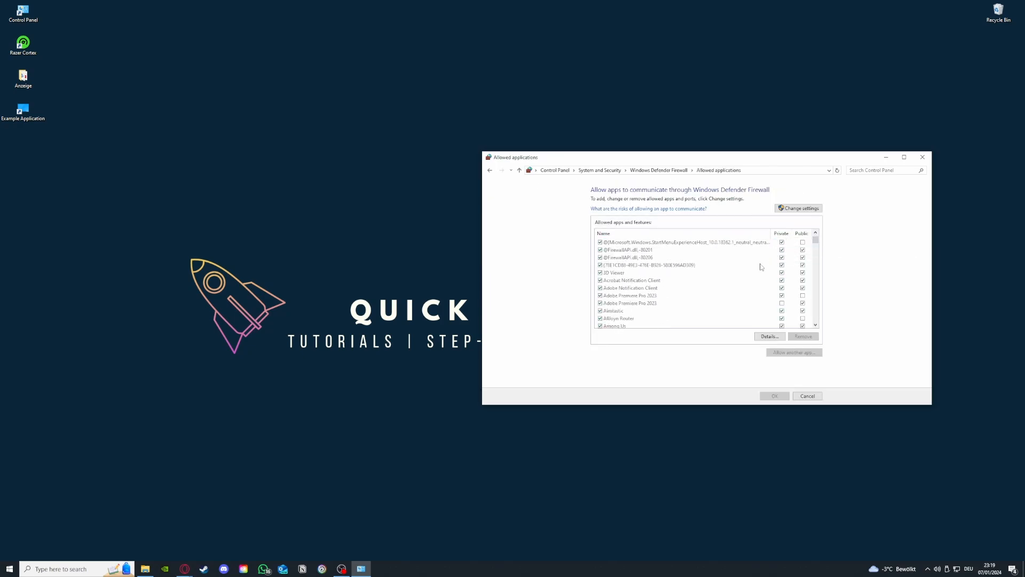
{"action": "scroll", "coordinate": [761, 267], "scroll_direction": "down", "scroll_amount": 10}
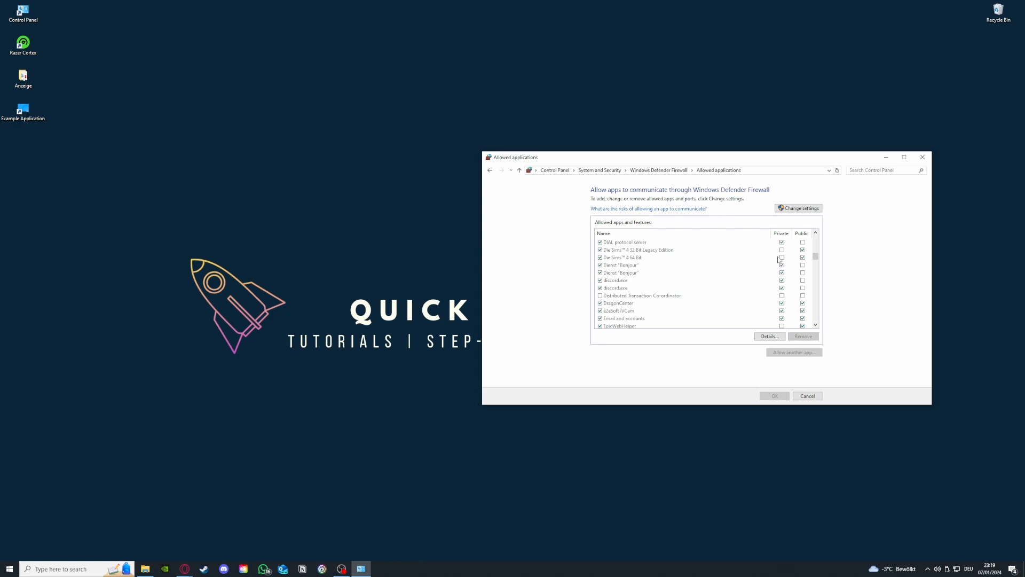
{"action": "left_click", "coordinate": [489, 171]}
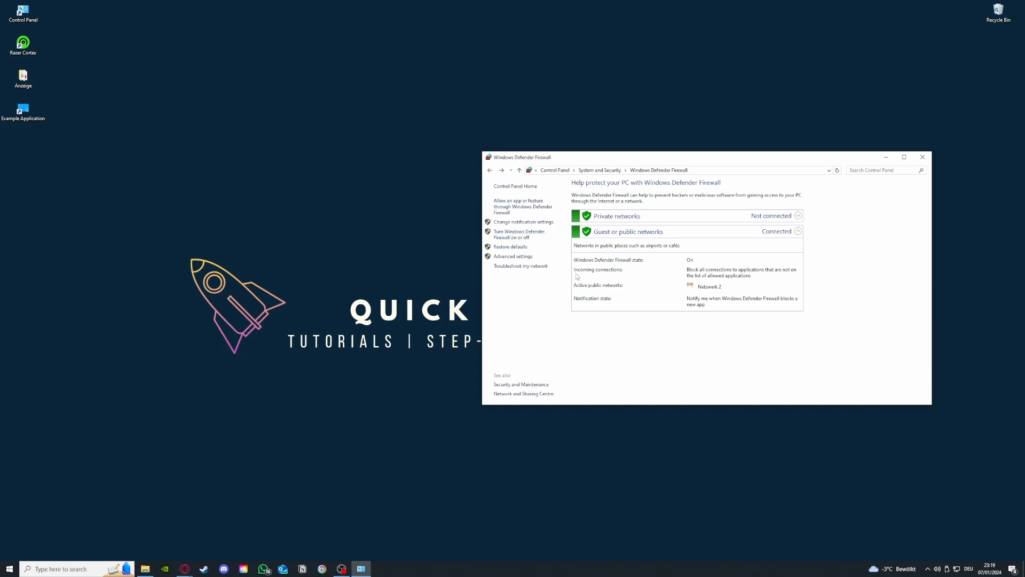
Open the firewall's advanced settings and look through the inbound rules after a brief check of the outbound rules
{"action": "left_click", "coordinate": [513, 257]}
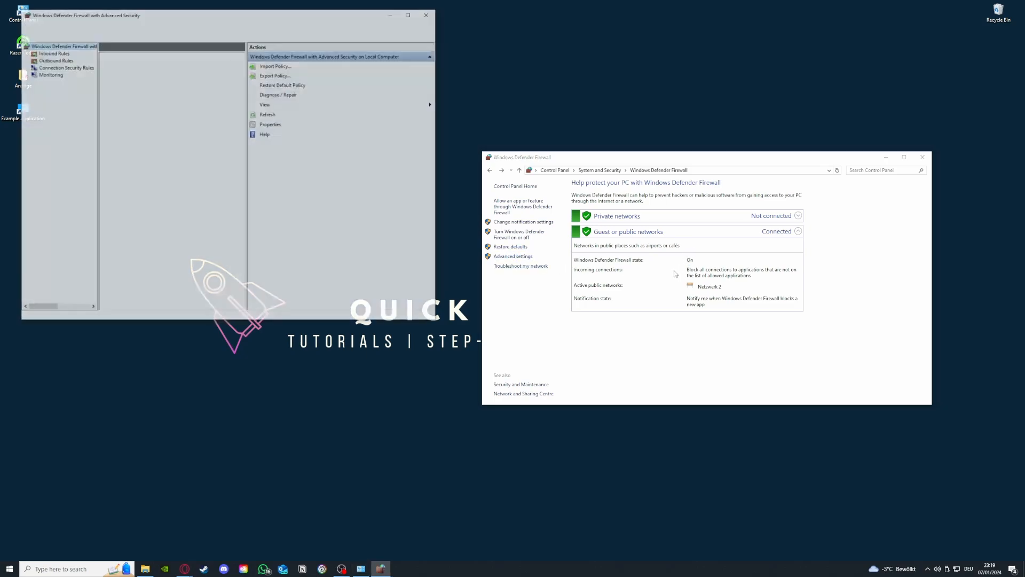
{"action": "scroll", "coordinate": [158, 124], "scroll_direction": "down", "scroll_amount": 3}
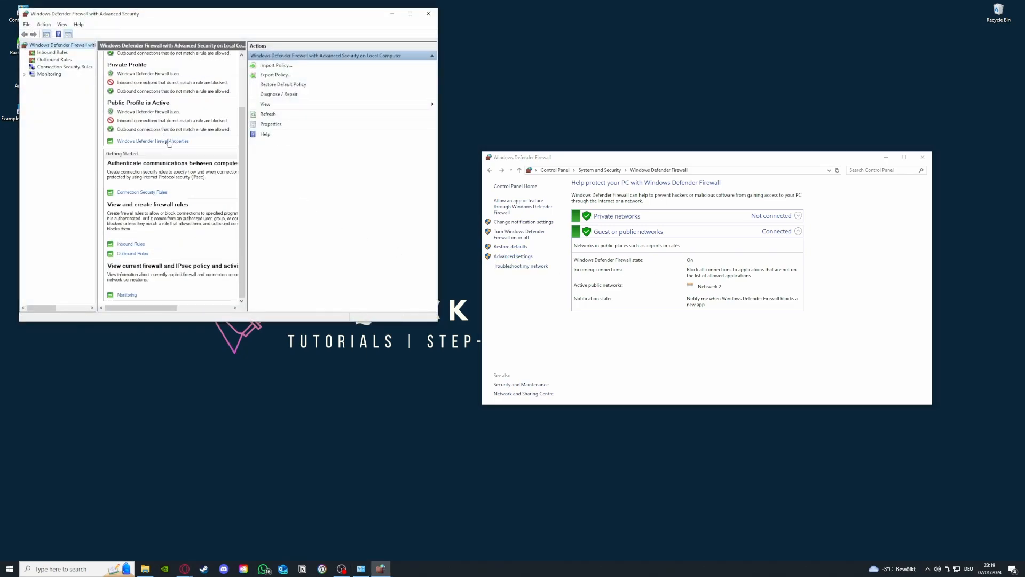
{"action": "left_click", "coordinate": [53, 52]}
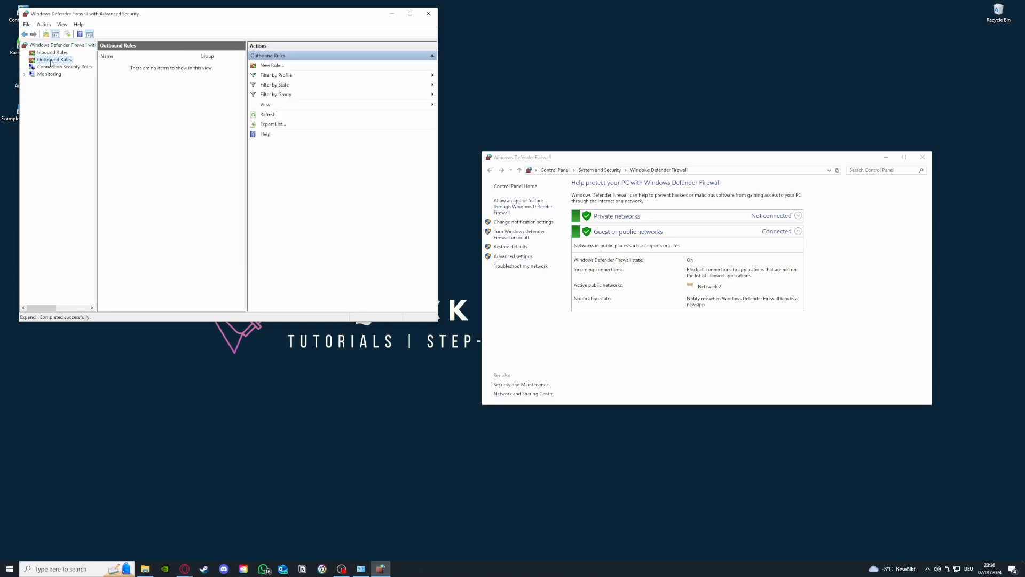
{"action": "left_click", "coordinate": [55, 59]}
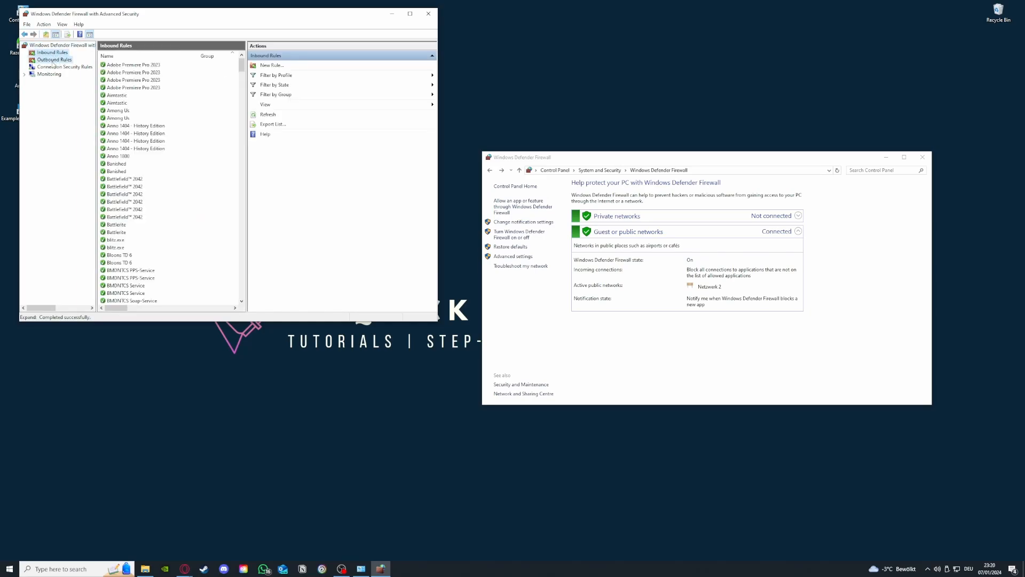
{"action": "left_click", "coordinate": [53, 53]}
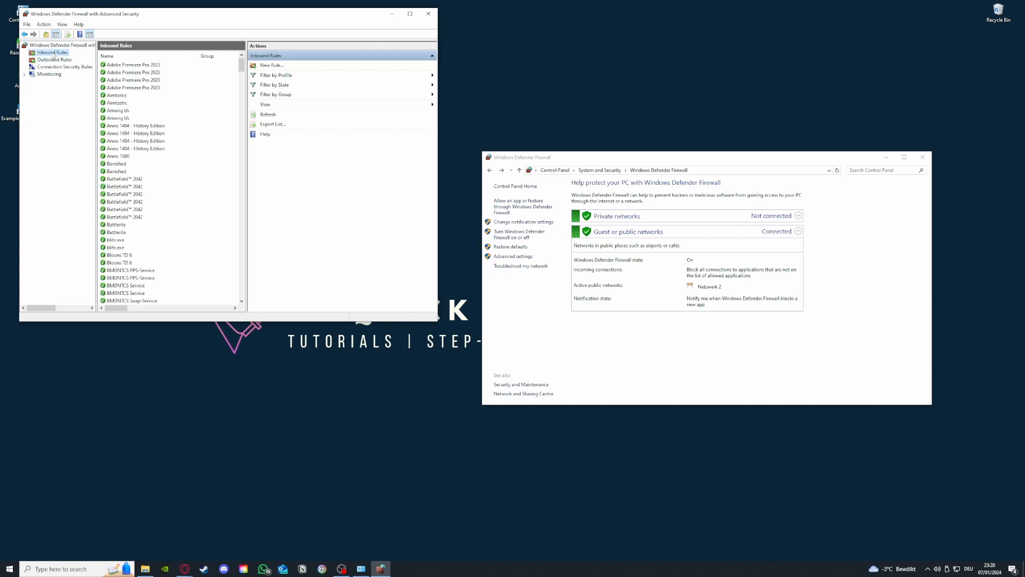
{"action": "scroll", "coordinate": [167, 160], "scroll_direction": "down", "scroll_amount": 15}
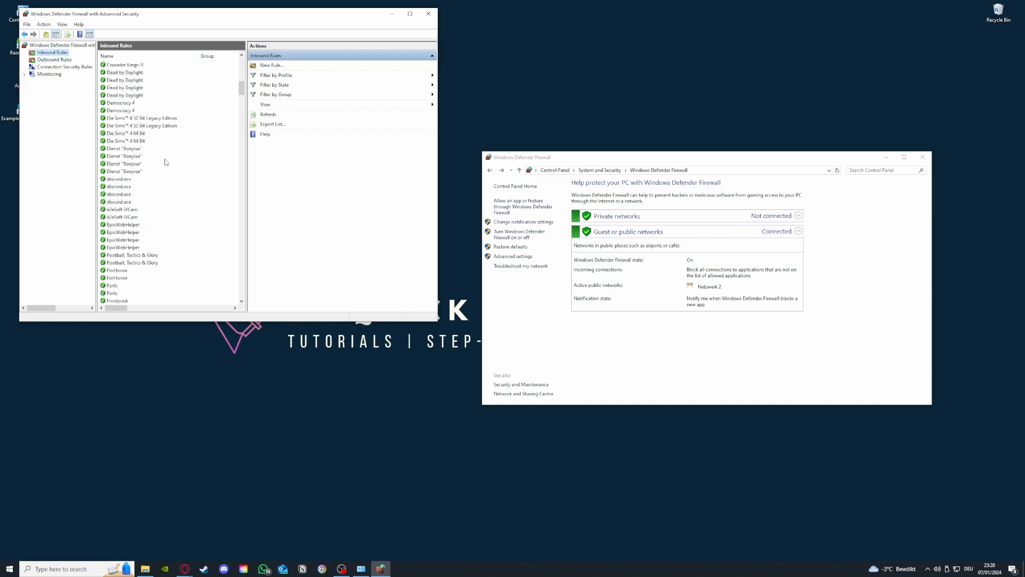
View the rule types in the New Inbound Rule Wizard, cancel it, and continue through the remaining inbound rules
{"action": "left_click", "coordinate": [287, 66]}
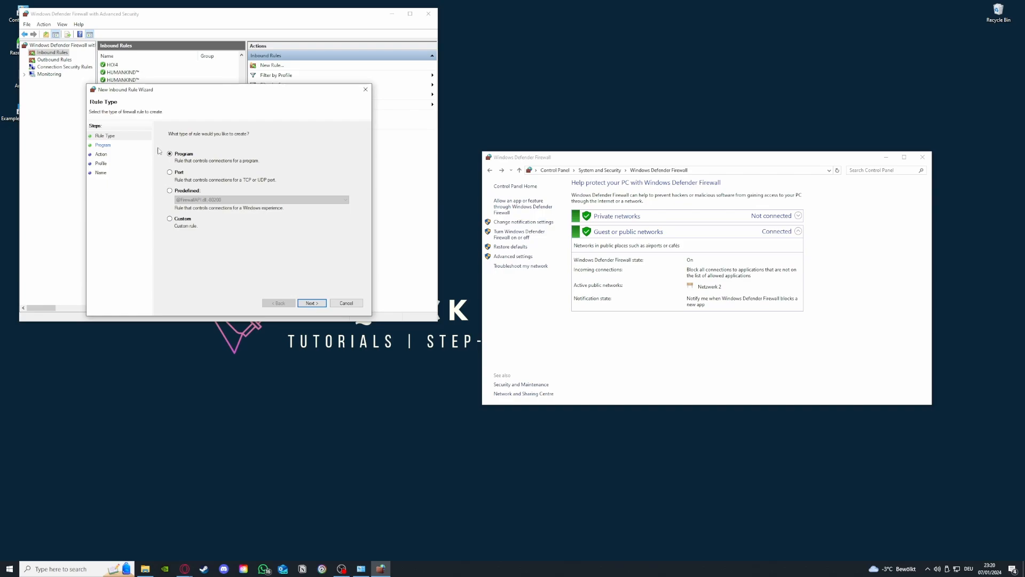
{"action": "left_click", "coordinate": [370, 92]}
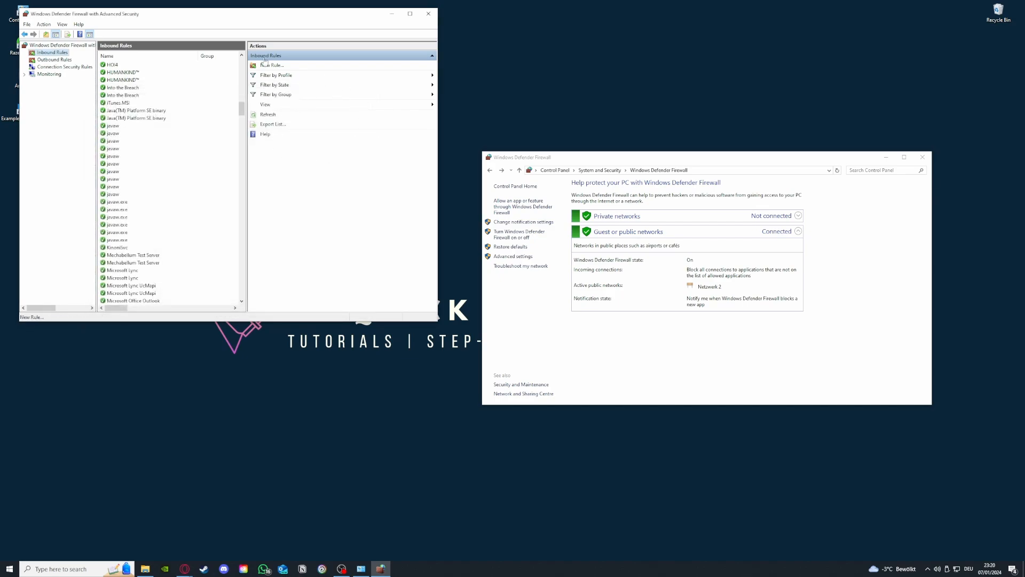
{"action": "scroll", "coordinate": [188, 258], "scroll_direction": "down", "scroll_amount": 15}
{"action": "scroll", "coordinate": [188, 258], "scroll_direction": "down", "scroll_amount": 8}
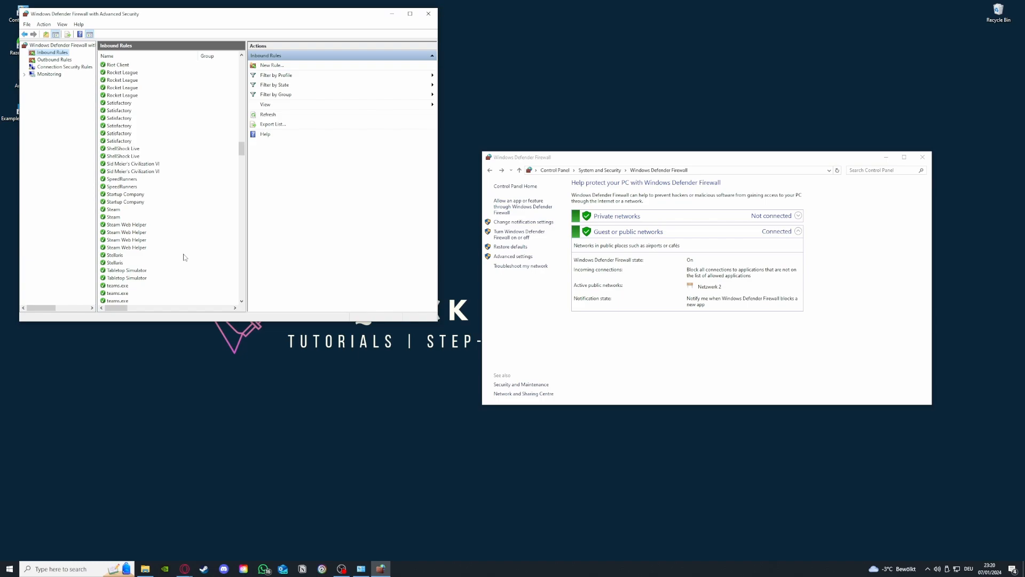
Switch to the outbound rules, look through the Core Networking and File and Printer Sharing entries, and return to the start of the list
{"action": "left_click", "coordinate": [54, 60]}
{"action": "left_click", "coordinate": [53, 53]}
{"action": "left_click", "coordinate": [54, 60]}
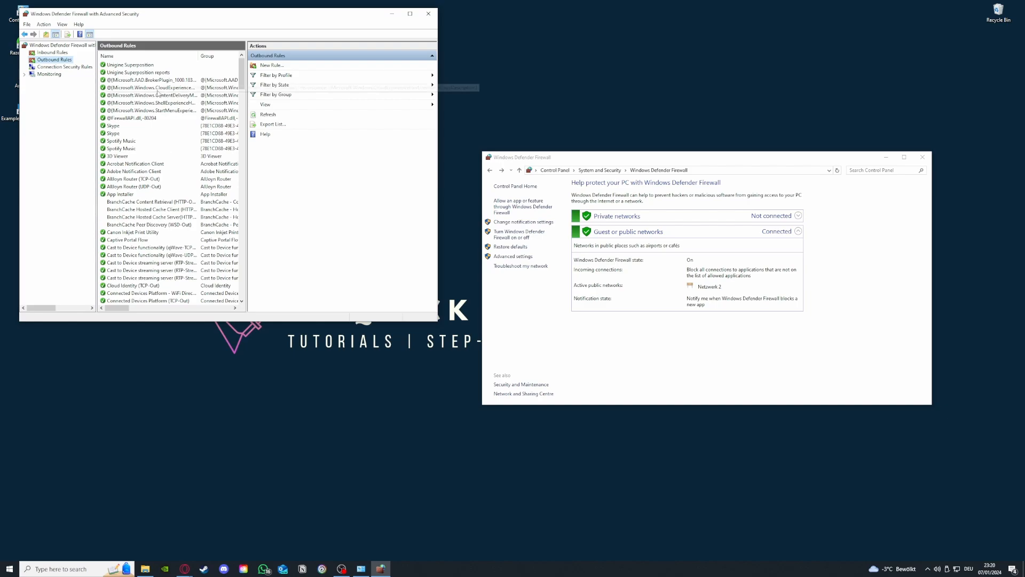
{"action": "left_click_drag", "start_coordinate": [243, 78], "coordinate": [244, 123]}
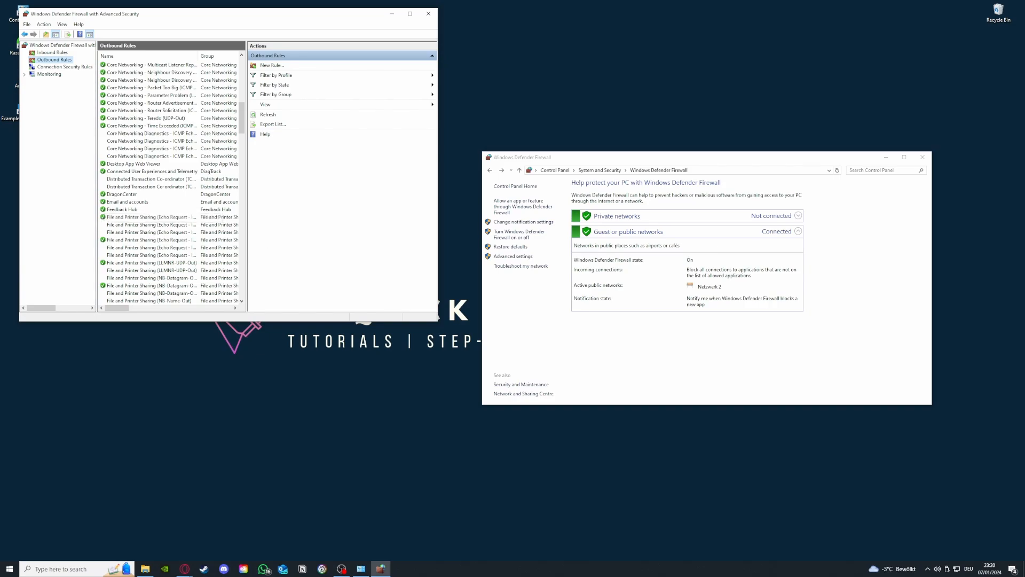
{"action": "left_click", "coordinate": [185, 569]}
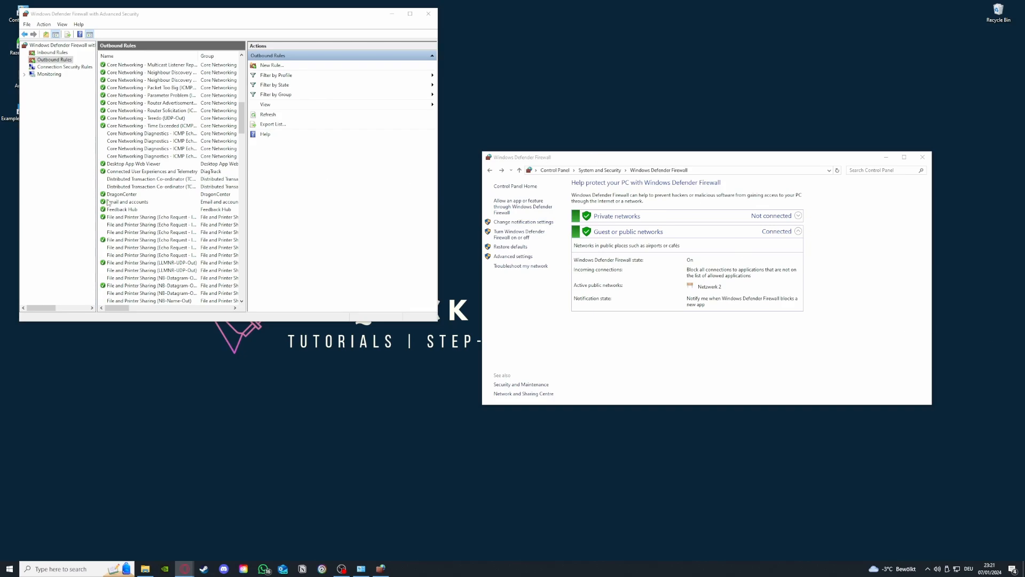
{"action": "scroll", "coordinate": [170, 224], "scroll_direction": "up", "scroll_amount": 10}
{"action": "scroll", "coordinate": [169, 224], "scroll_direction": "up", "scroll_amount": 3}
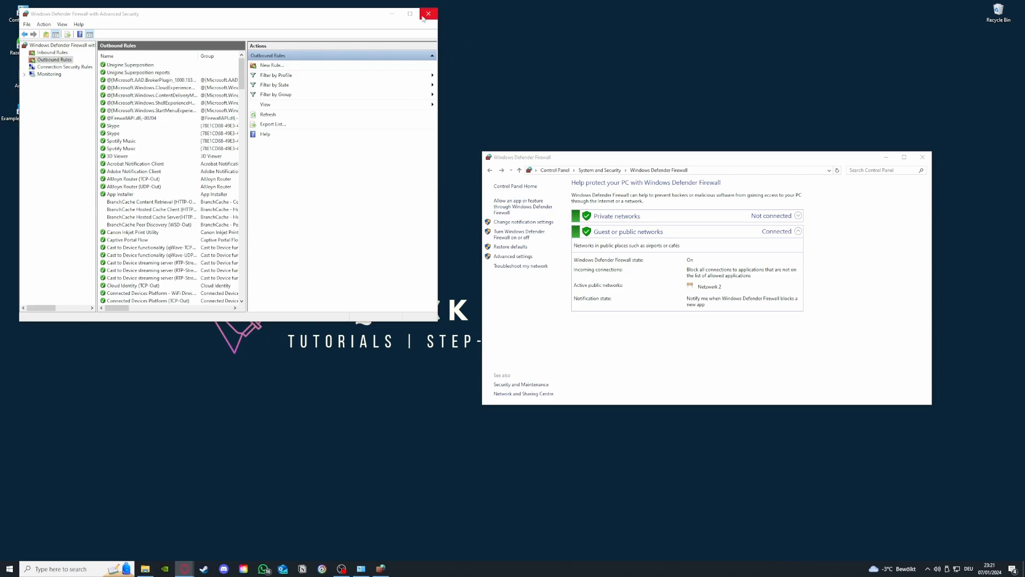
Compare the inbound and outbound rules once more and close both firewall windows
{"action": "left_click", "coordinate": [46, 53]}
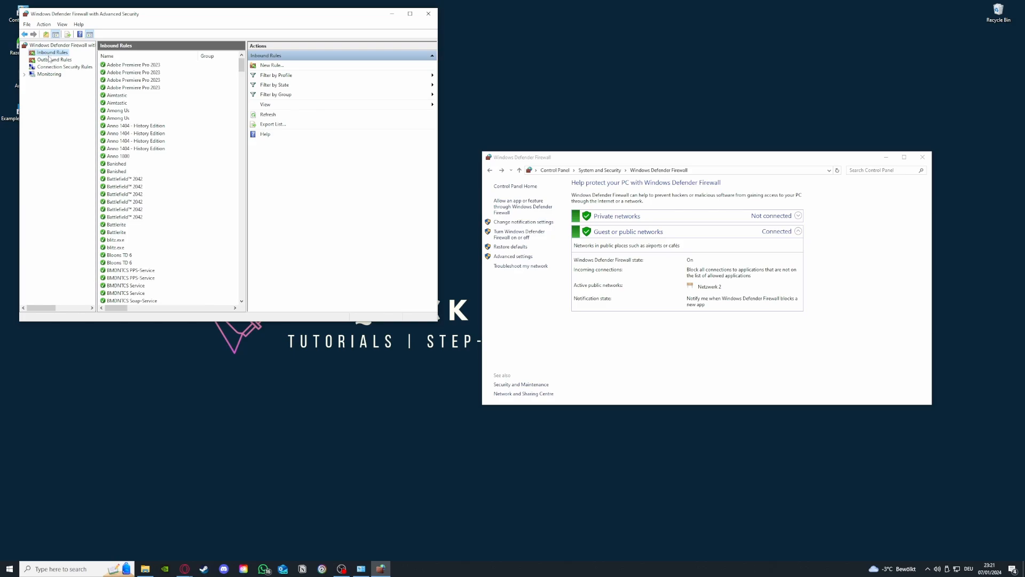
{"action": "left_click", "coordinate": [50, 61]}
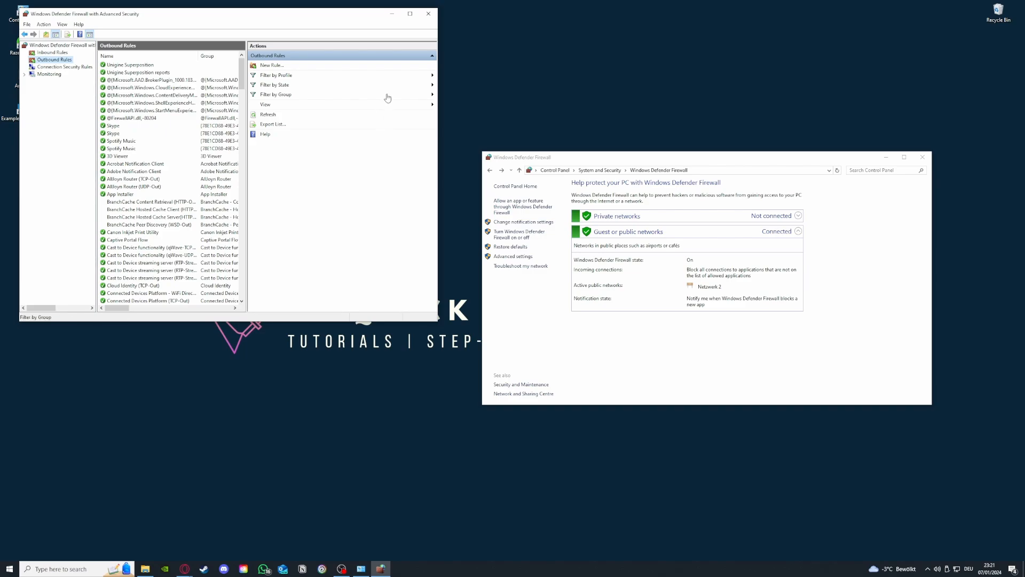
{"action": "left_click", "coordinate": [429, 14]}
{"action": "left_click", "coordinate": [923, 158]}
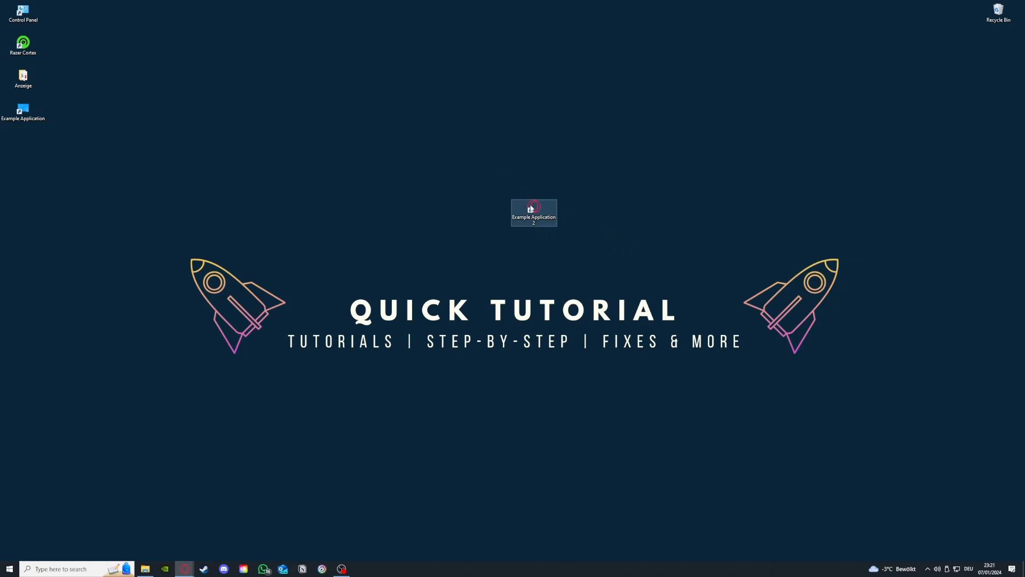
Move the Example Application 2 shortcut on the desktop up and to the left, above the QUICK wallpaper text
{"action": "left_click_drag", "start_coordinate": [535, 210], "coordinate": [395, 177]}
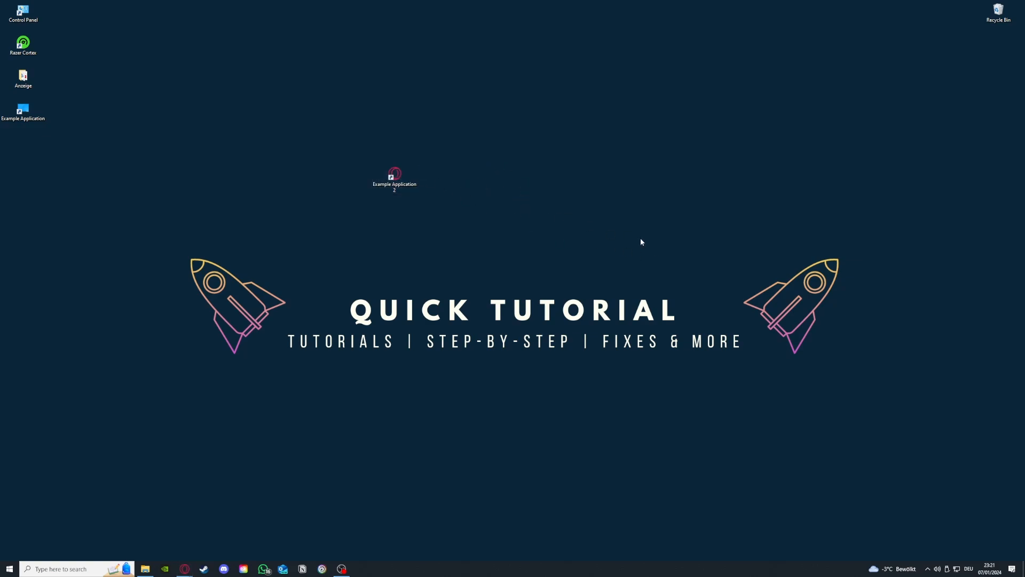